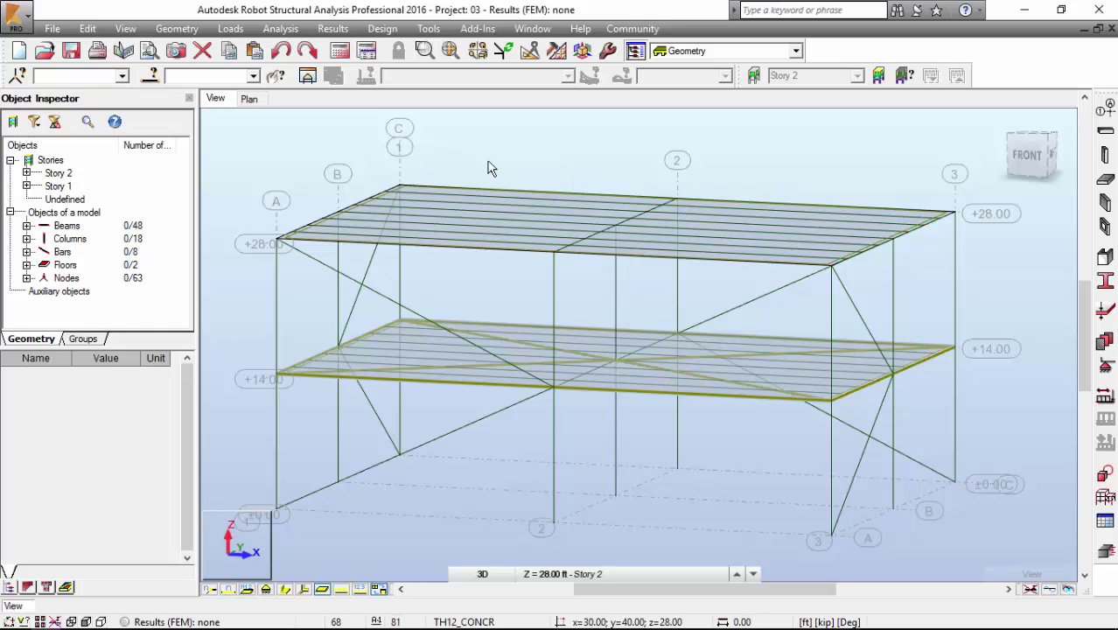
Step: Hide the Object Inspector and assign the STEEL A992-50 material to the W 16x40 section
left_click(188, 99)
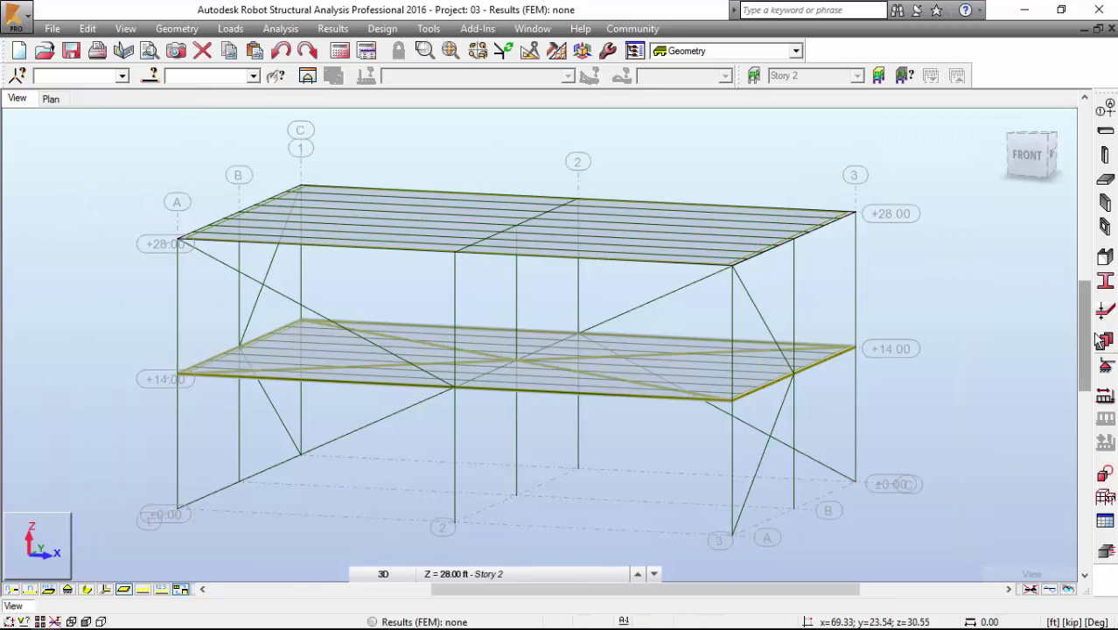
left_click(1103, 340)
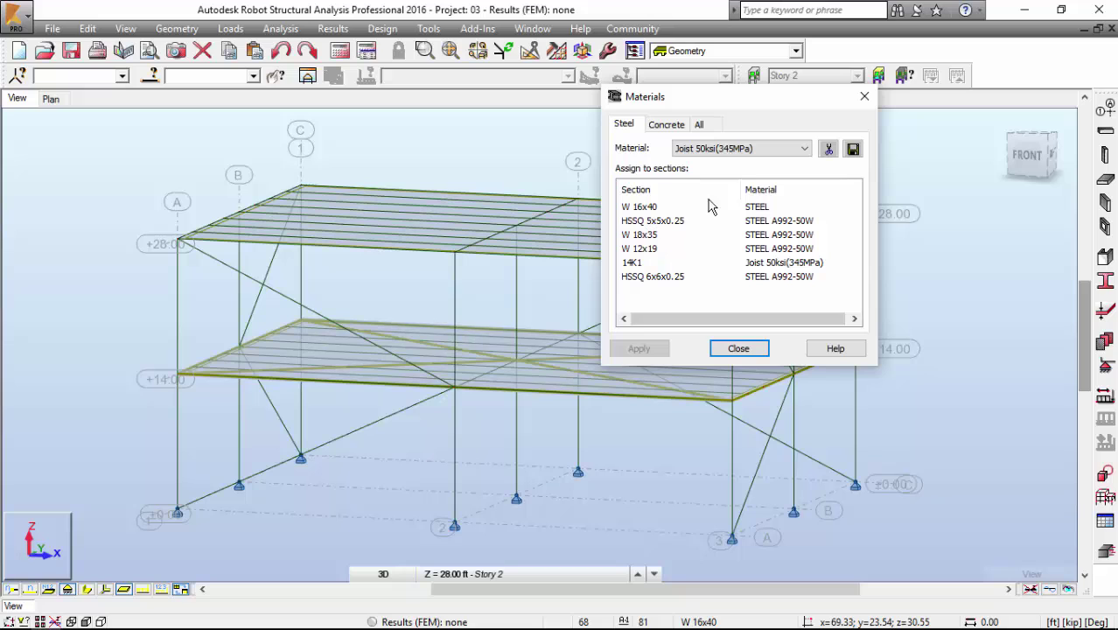
left_click(727, 149)
scroll(742, 262, "down", 5)
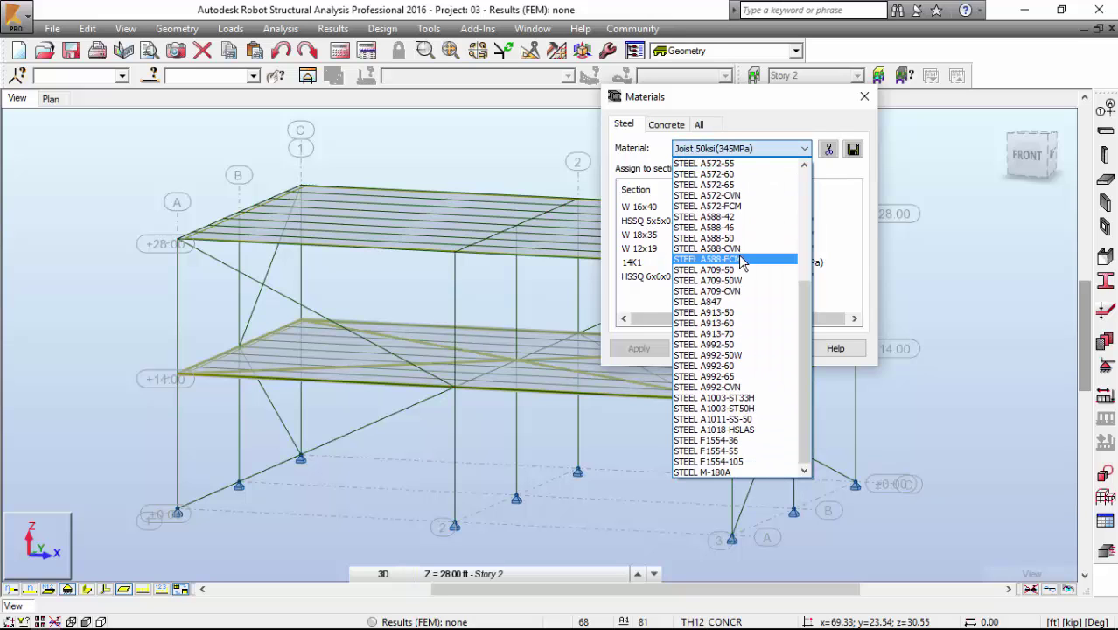
left_click(736, 346)
left_click(644, 213)
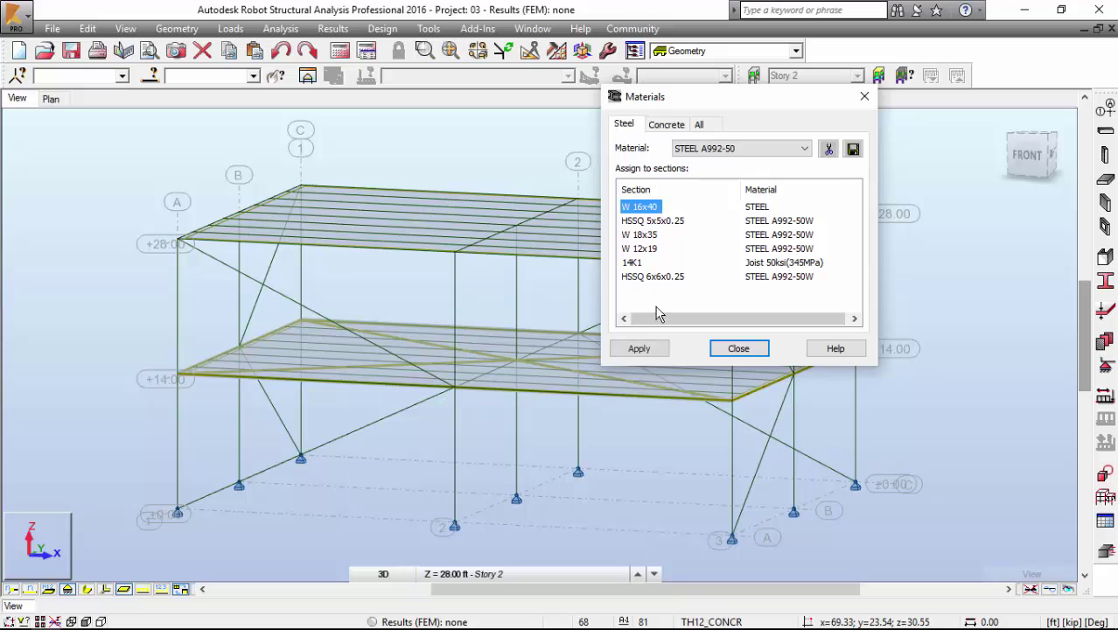
left_click(652, 349)
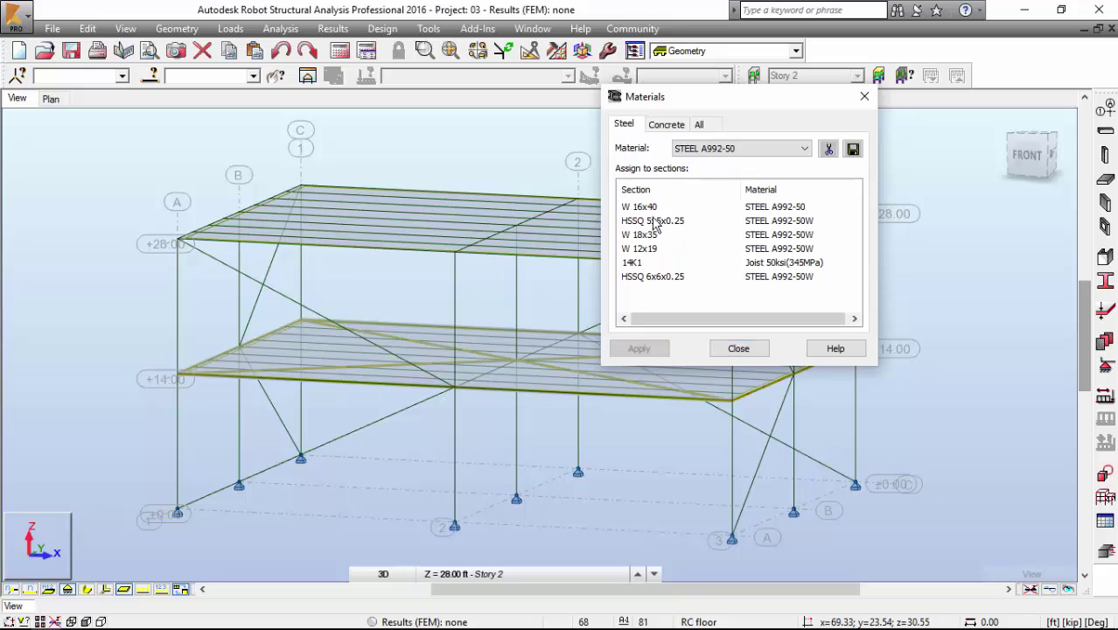
Step: Assign STEEL A992-50 to the HSSQ 5x5x0.25, W 18x35, W 12x19, 14K1 and HSSQ 6x6x0.25 sections
left_click(654, 221)
left_click(639, 349)
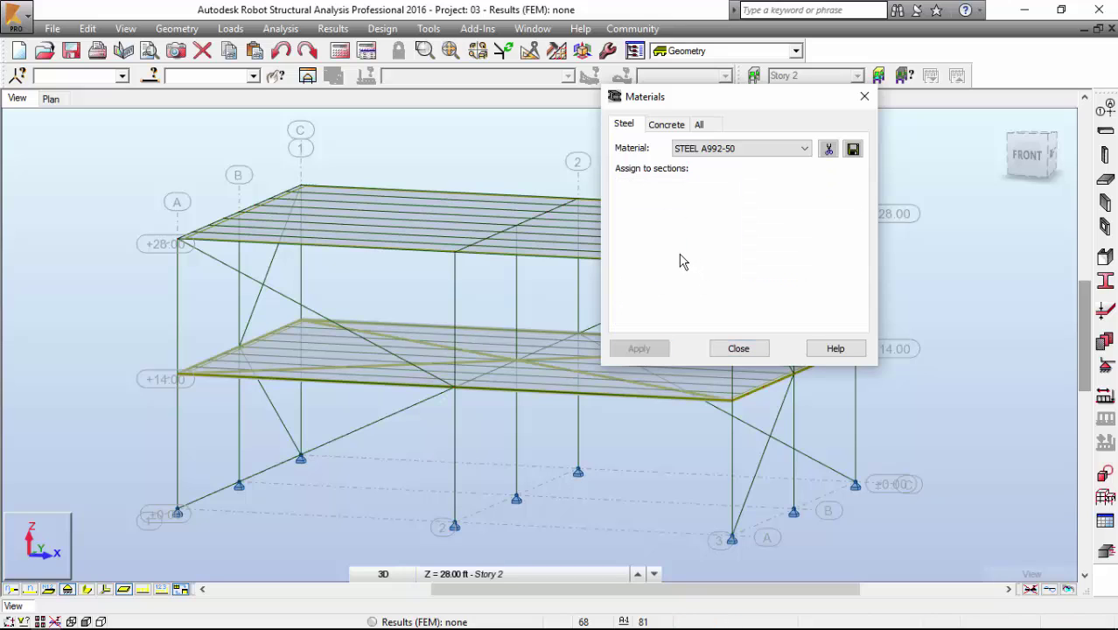
left_click(648, 222)
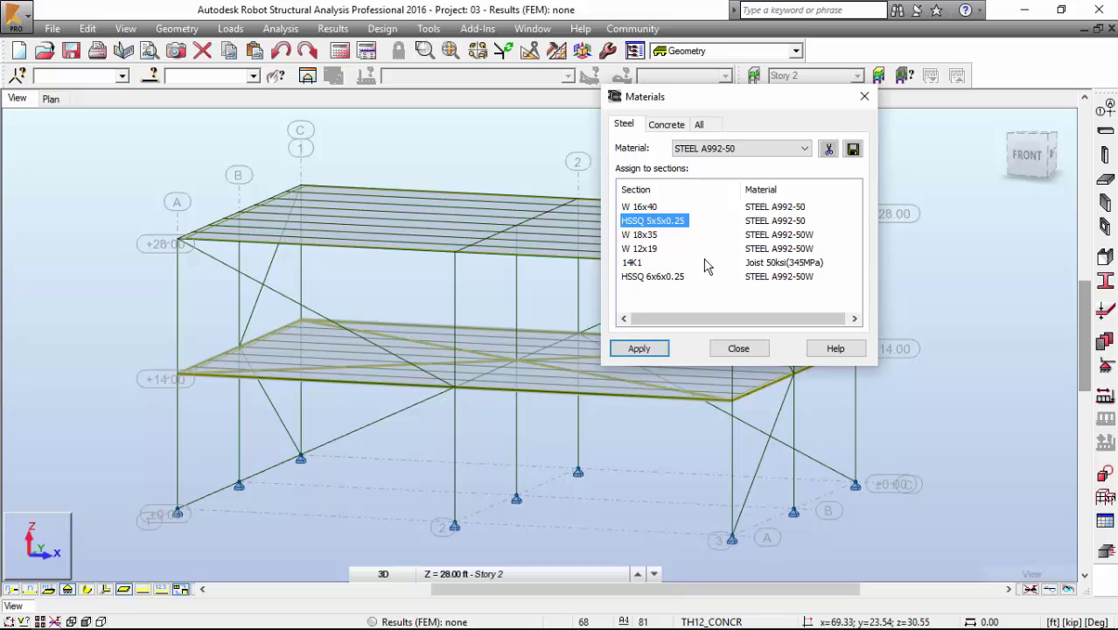
left_click(640, 278, "shift")
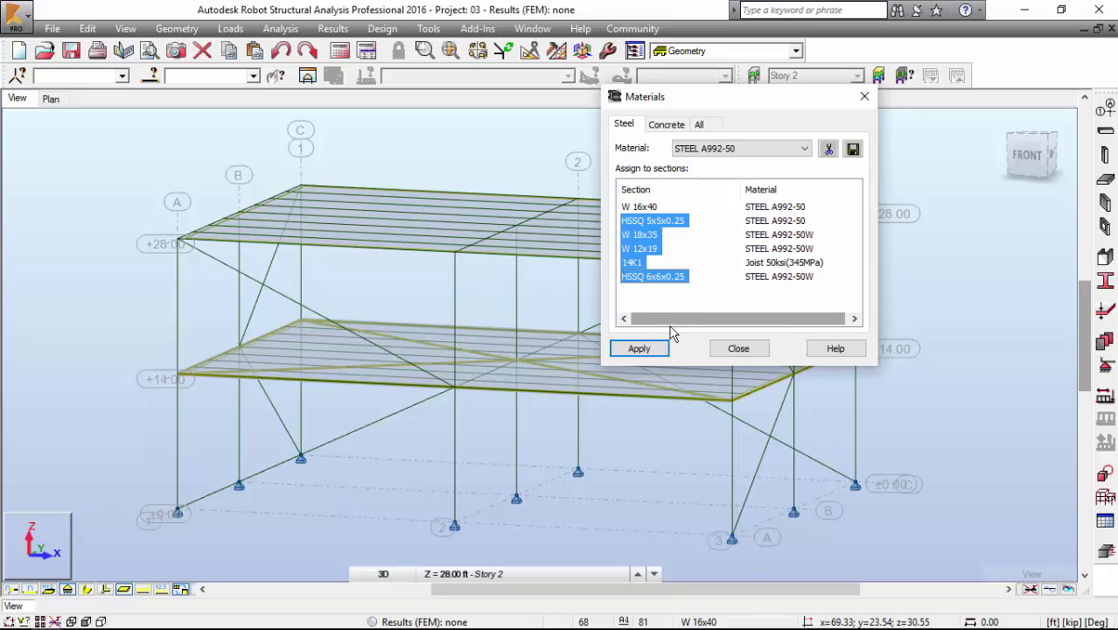
left_click(641, 349)
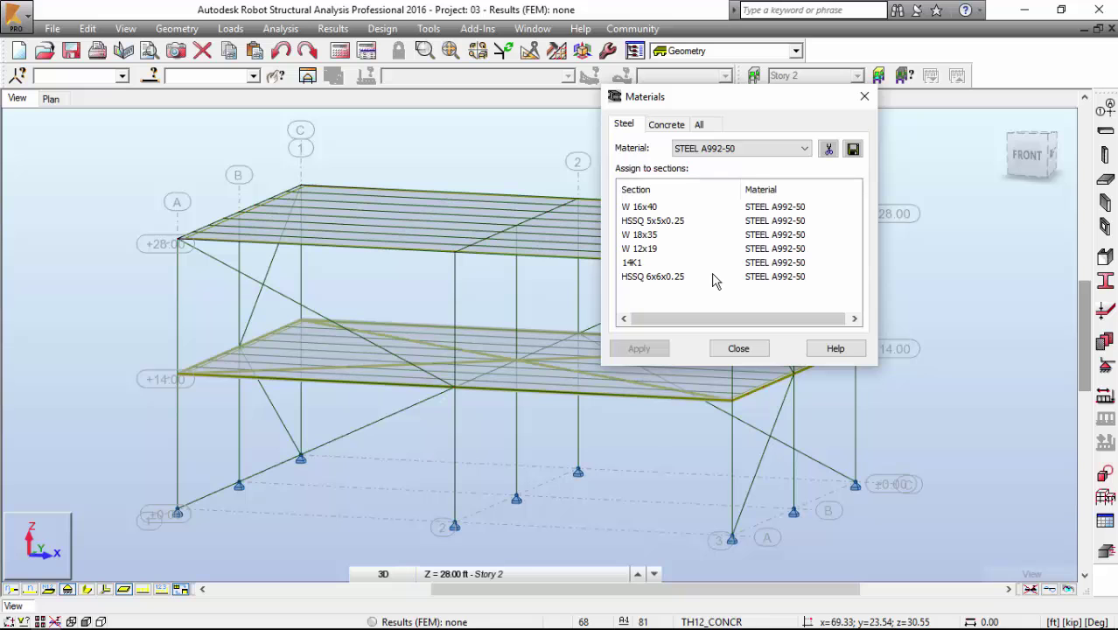
left_click(737, 349)
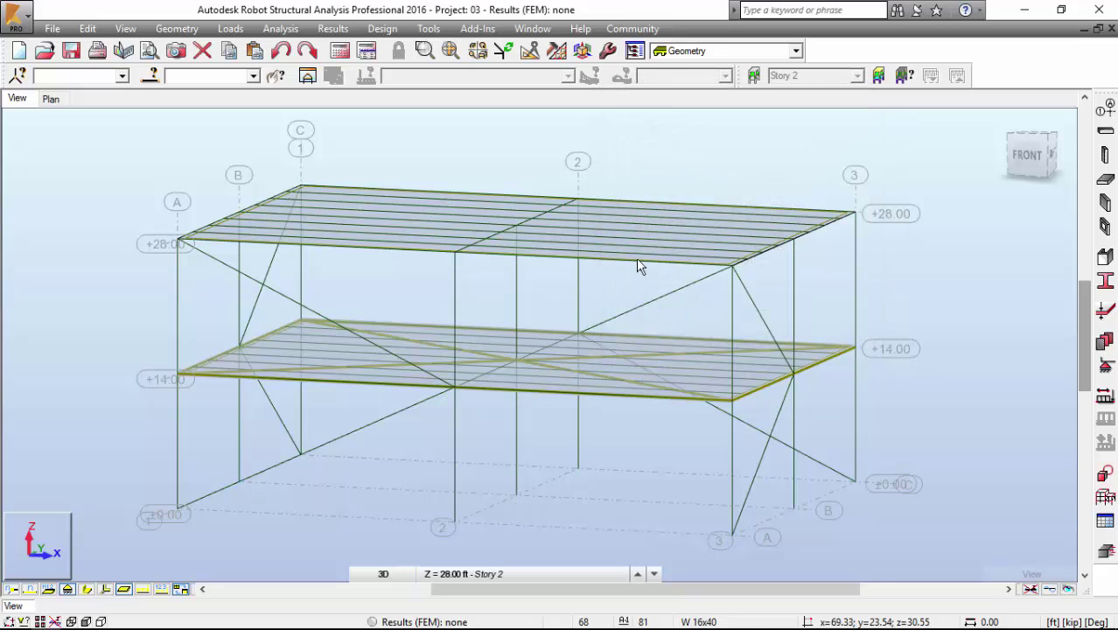
Step: Consult the handout's load case table and add a dead load case DL1 and a live load case LL1
scroll(533, 243, "down", 3)
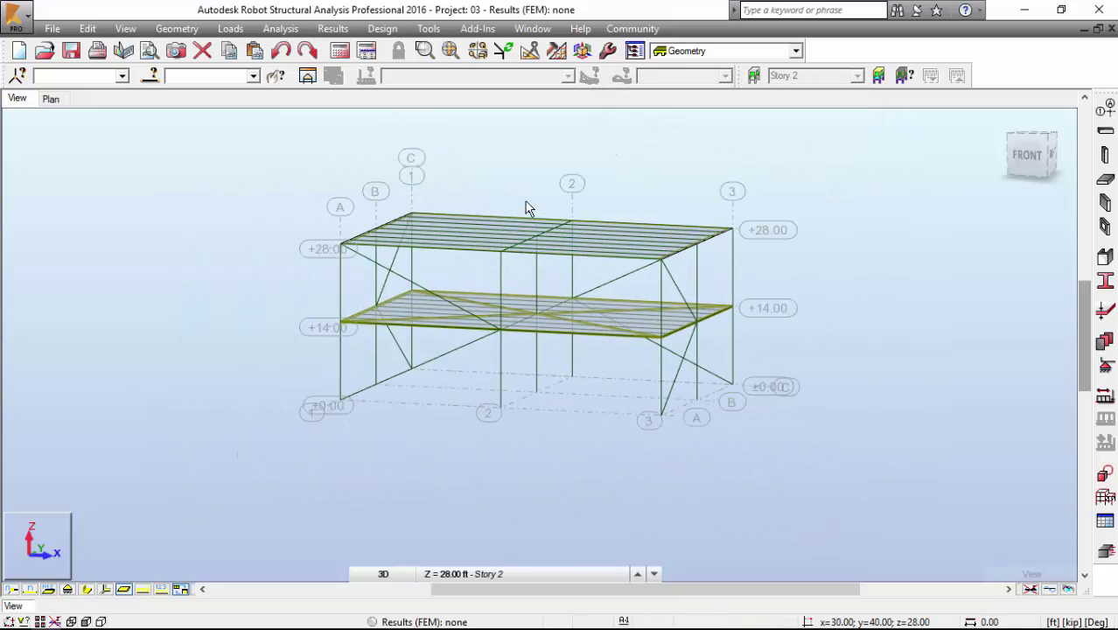
key("alt+Tab")
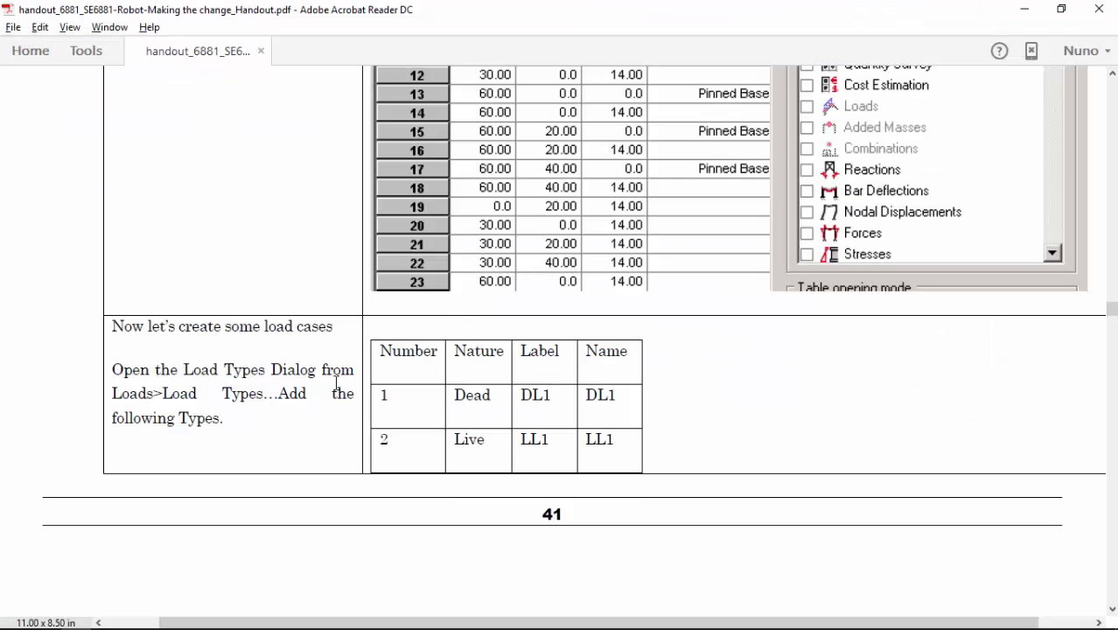
key("alt+Tab")
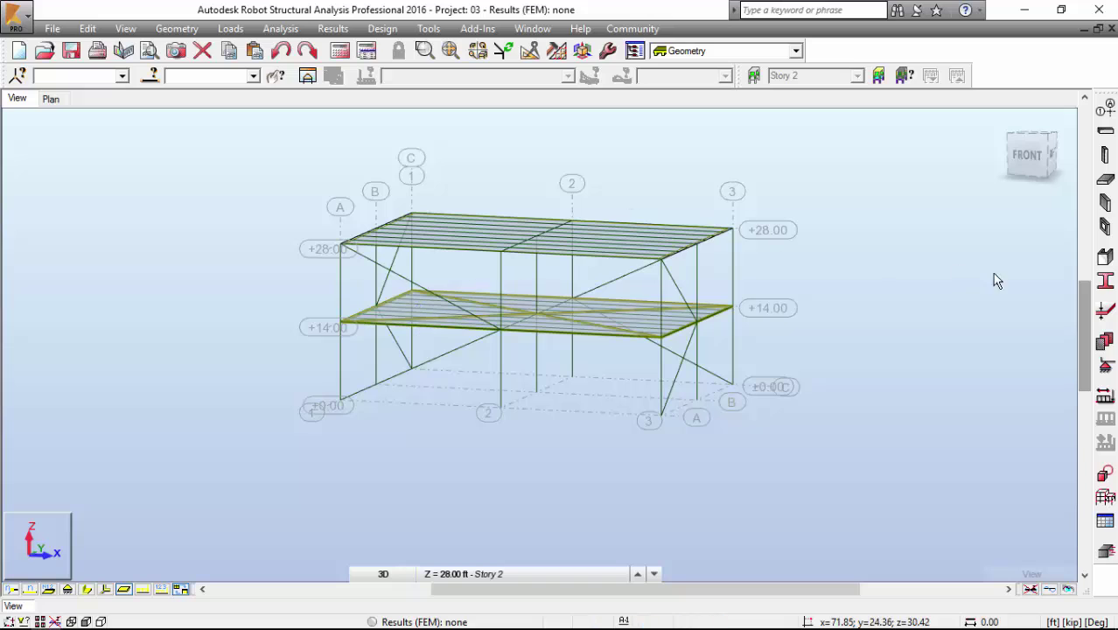
left_click(1104, 398)
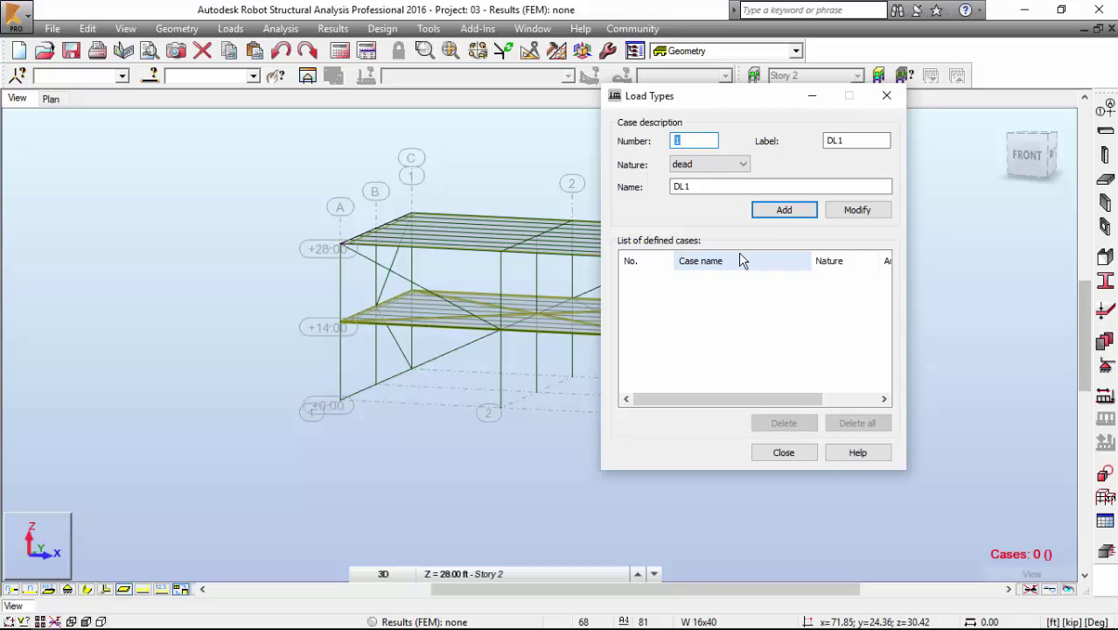
left_click(788, 212)
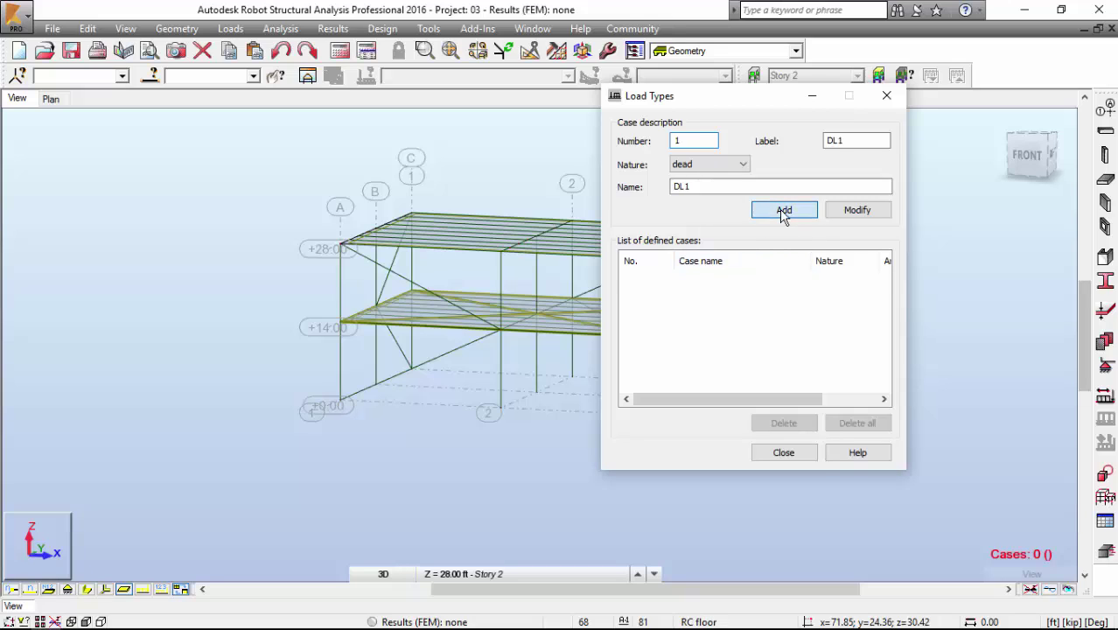
left_click(712, 165)
left_click(687, 189)
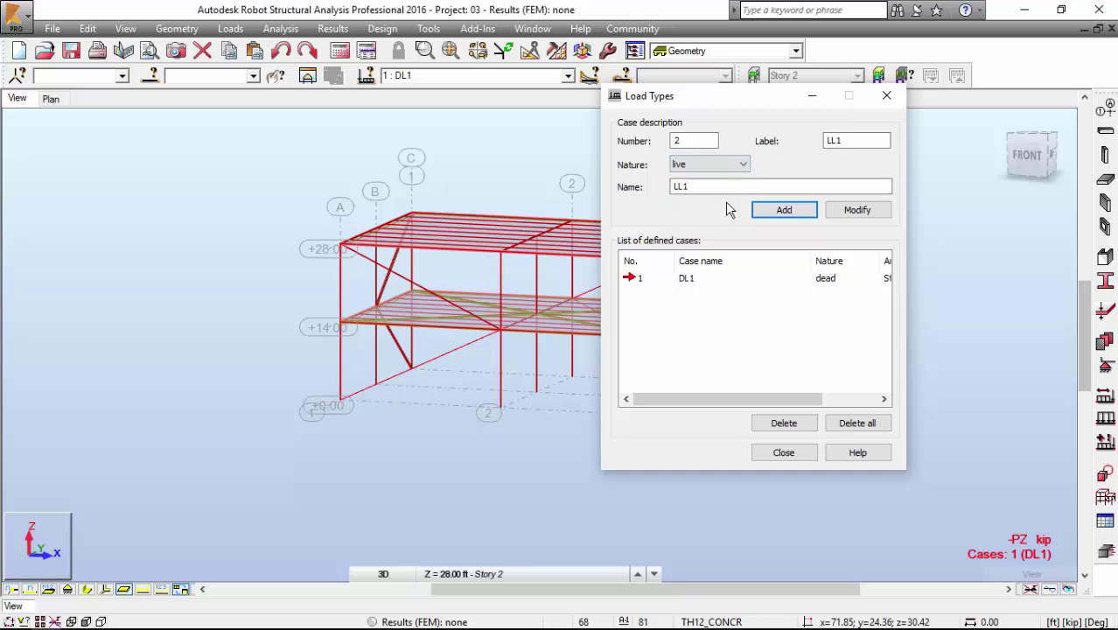
left_click(776, 215)
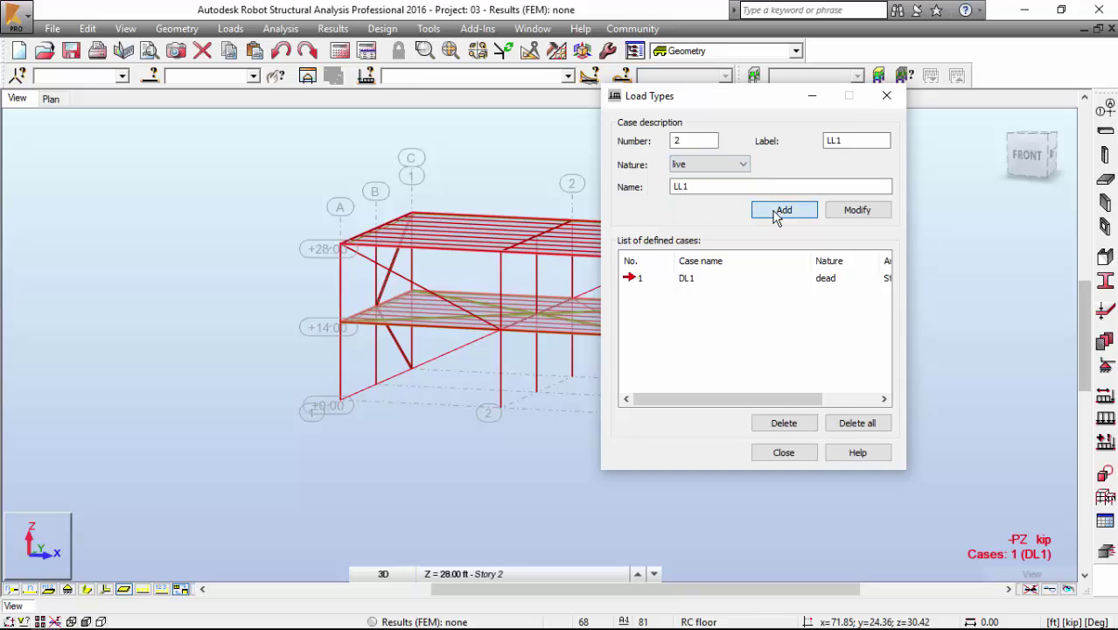
Step: Add a snow load case SN1 to the load types
left_click(699, 165)
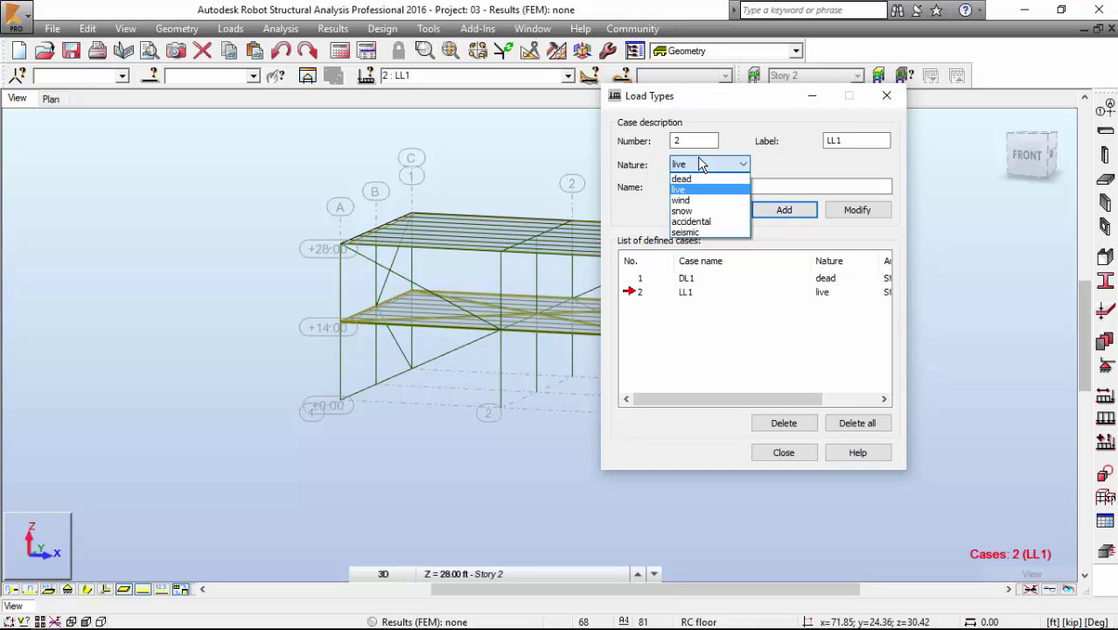
left_click(682, 211)
left_click(770, 212)
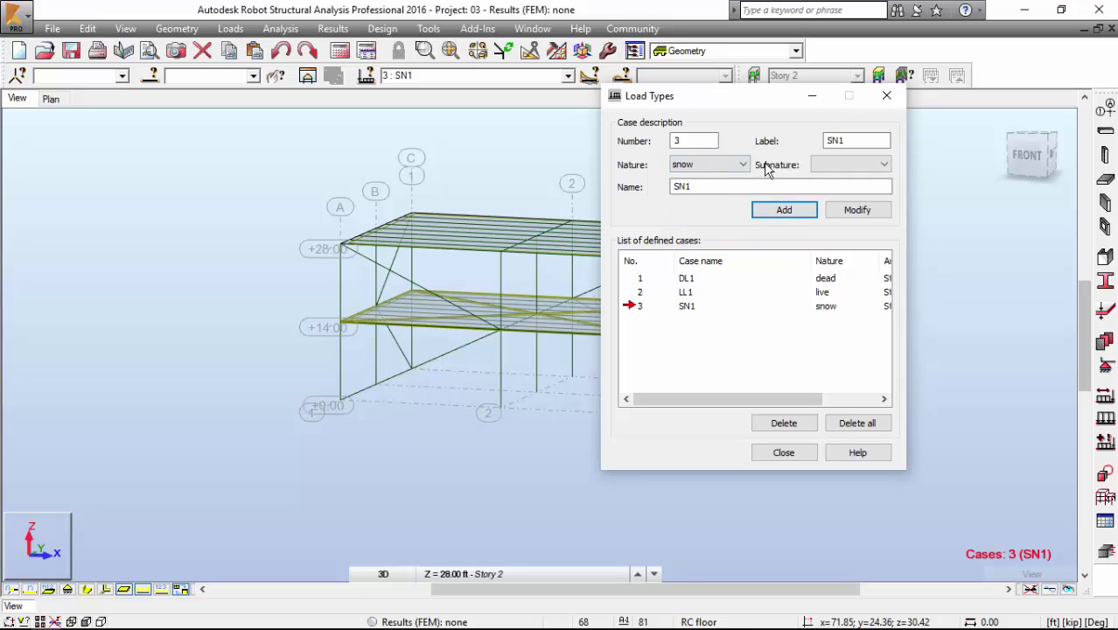
Step: Set the nature of the next load case to wind and its label to W_EW
left_click(706, 166)
left_click(685, 208)
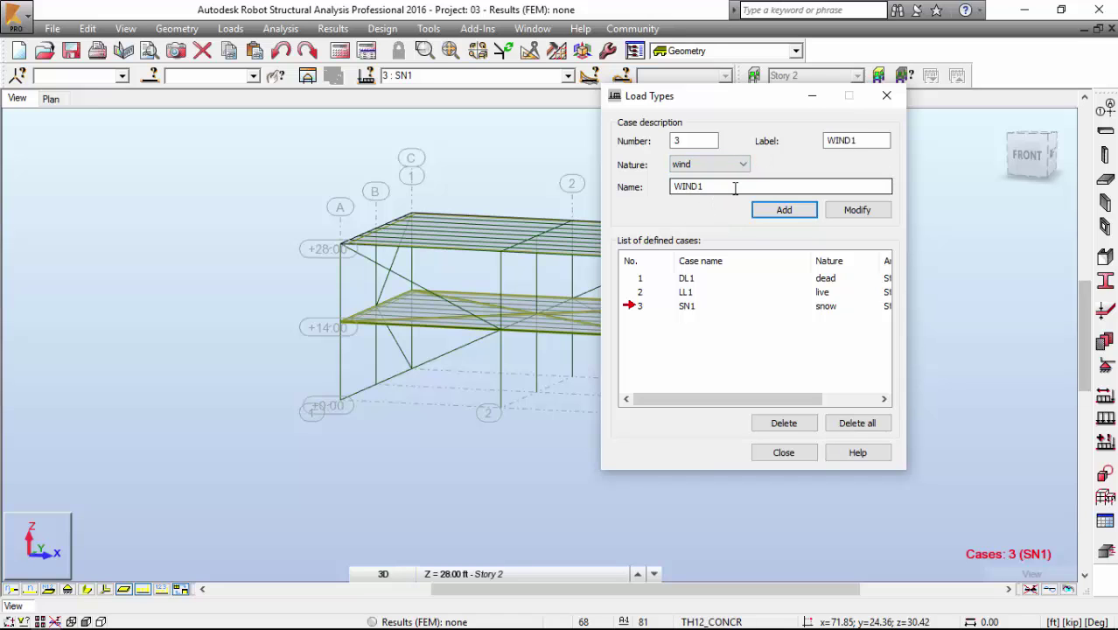
left_click_drag(879, 141, 809, 140)
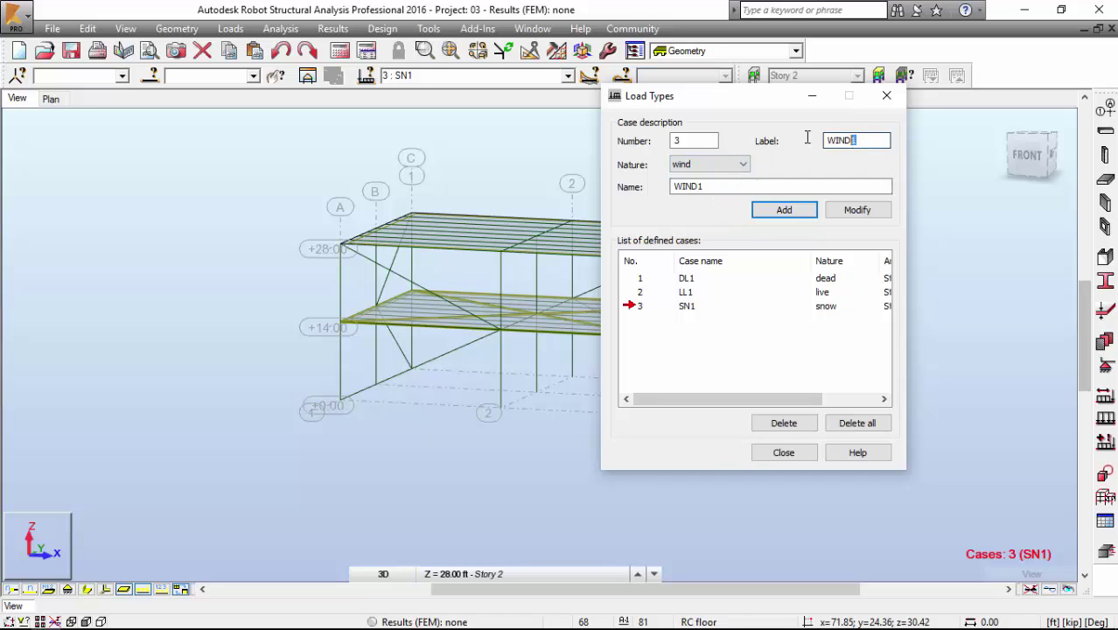
type("W_")
type("ew")
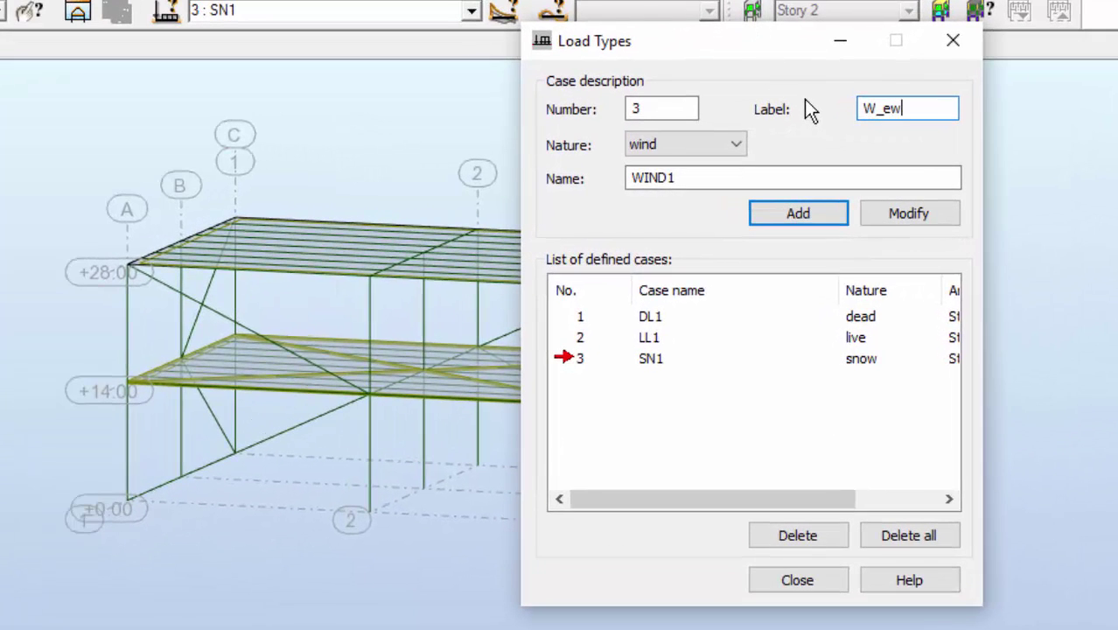
left_click_drag(919, 109, 889, 106)
key("BackSpace")
Step: Copy the label W_EW into the case name and add the wind load case
key("shift+Left")
key("shift+Left")
key("shift+Left")
key("shift+Left")
key("ctrl+c")
double_click(636, 177)
key("ctrl+v")
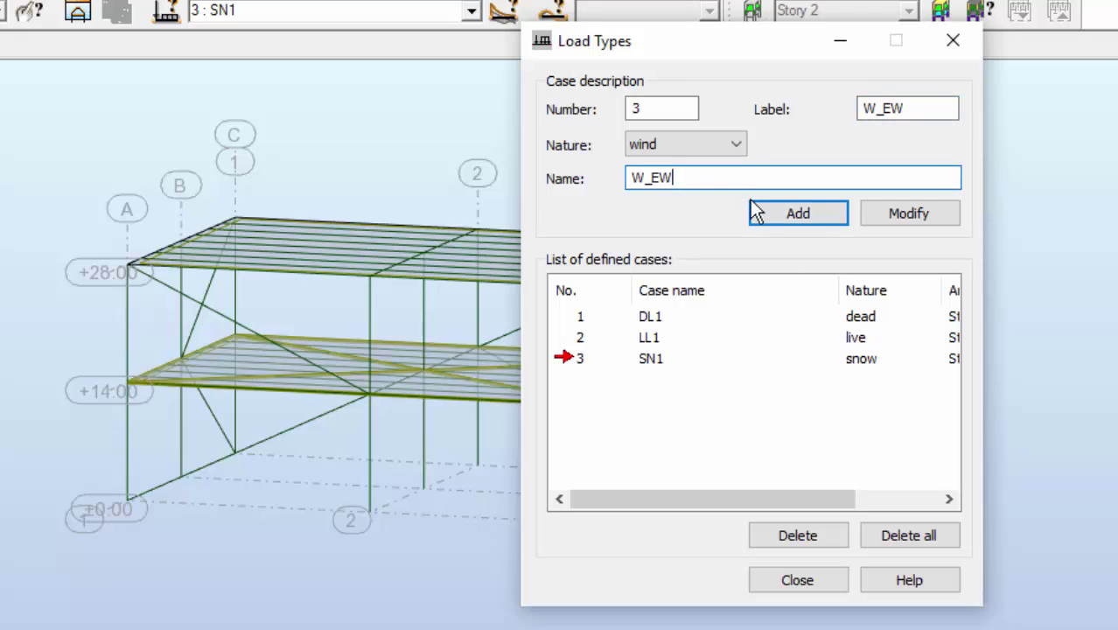
left_click(792, 219)
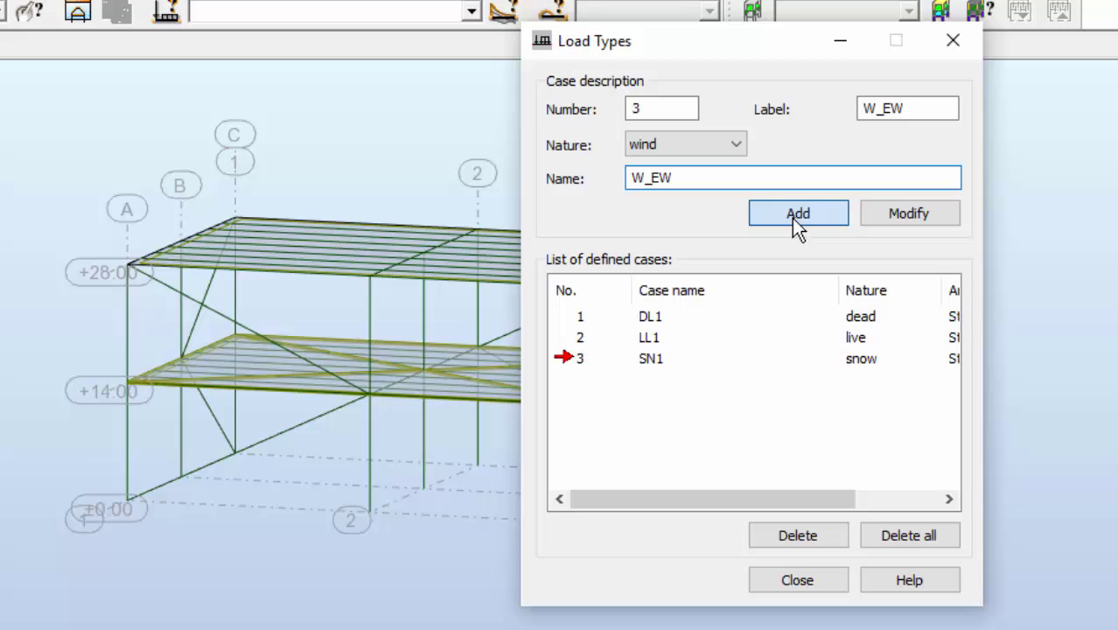
Step: Add a second wind load case with the name and label W_NS, and finish defining load types
left_click(696, 180)
key("BackSpace")
key("BackSpace")
type("NS")
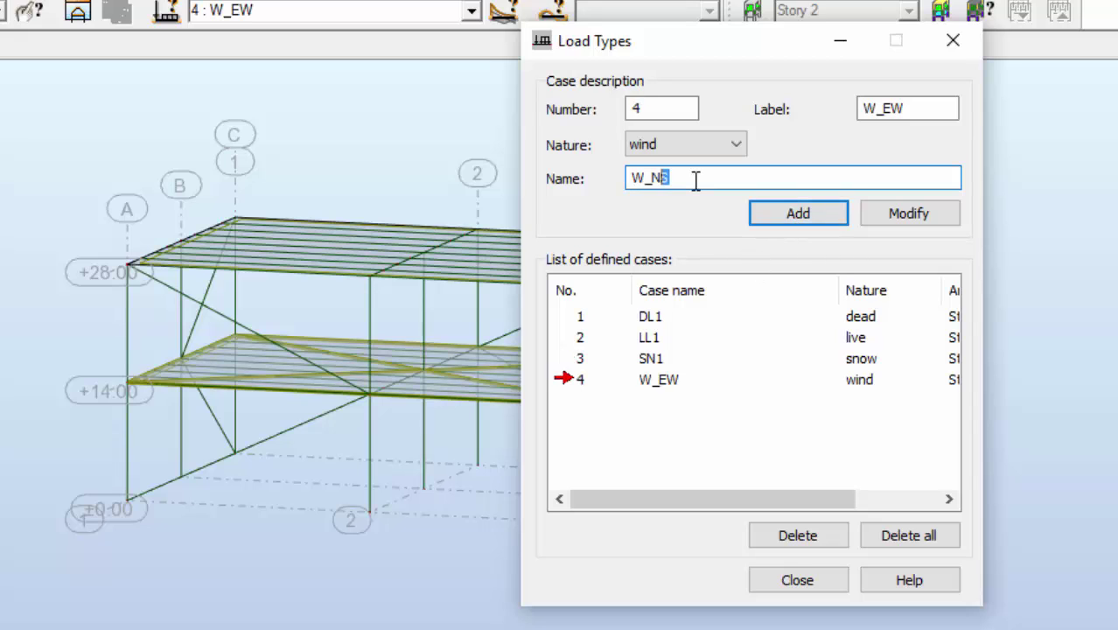
key("shift+Left")
key("shift+Left")
key("shift+Left")
double_click(866, 108)
key("ctrl+v")
left_click(803, 215)
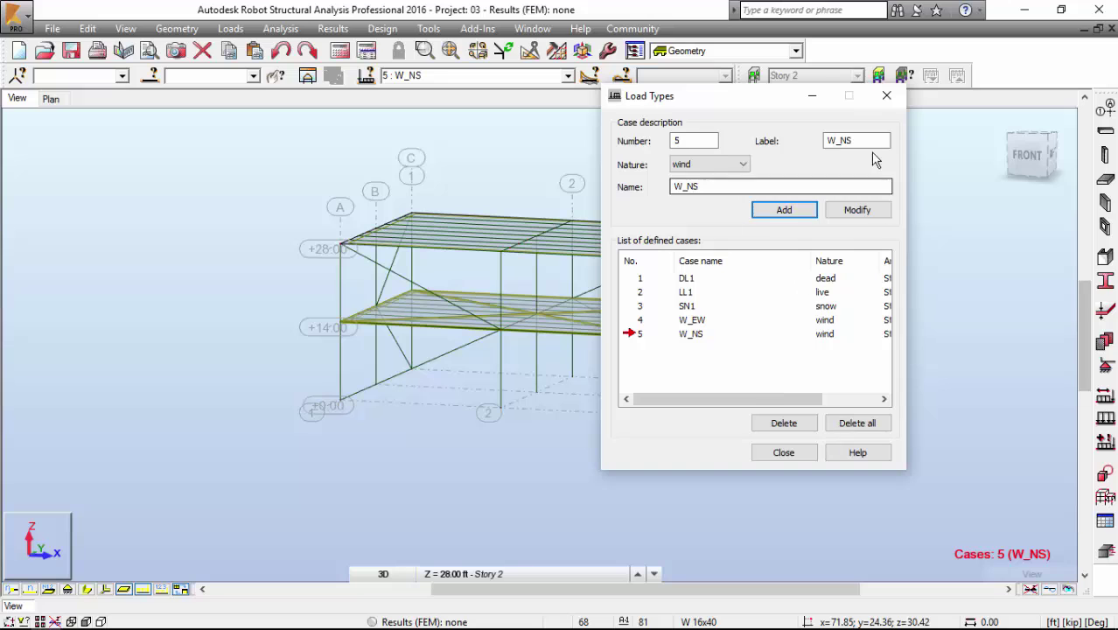
left_click(887, 97)
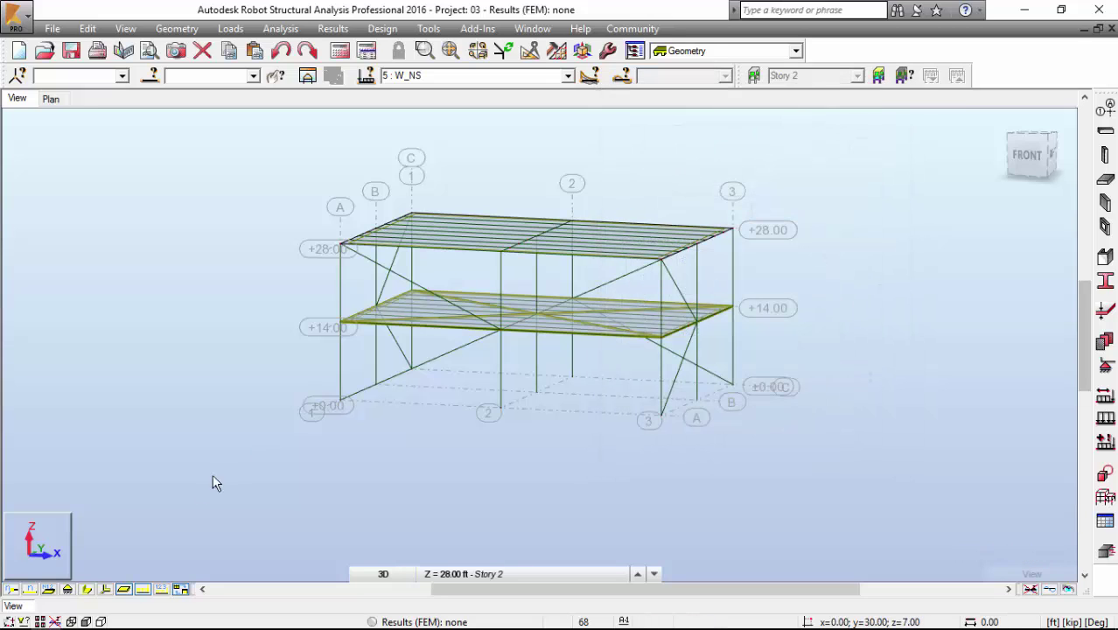
Step: Display the panel descriptions on the roof deck and the floor slab in the 3D view
left_click(49, 590)
scroll(438, 260, "up", 5)
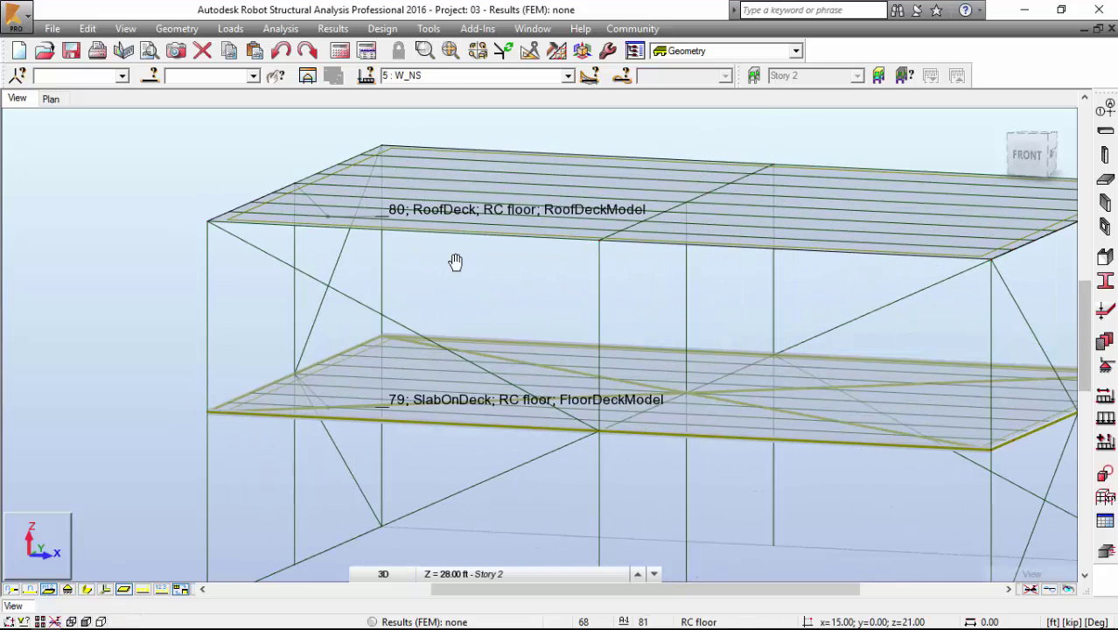
scroll(463, 278, "down", 5)
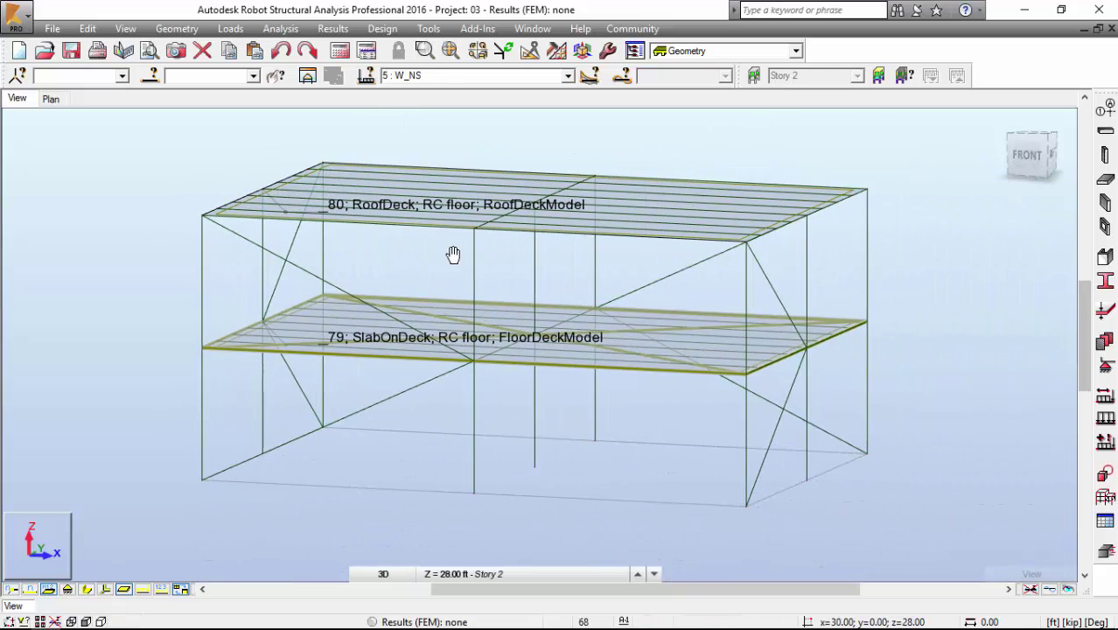
Step: Define a uniform planar surface load acting in the negative global Z direction
left_click(1106, 419)
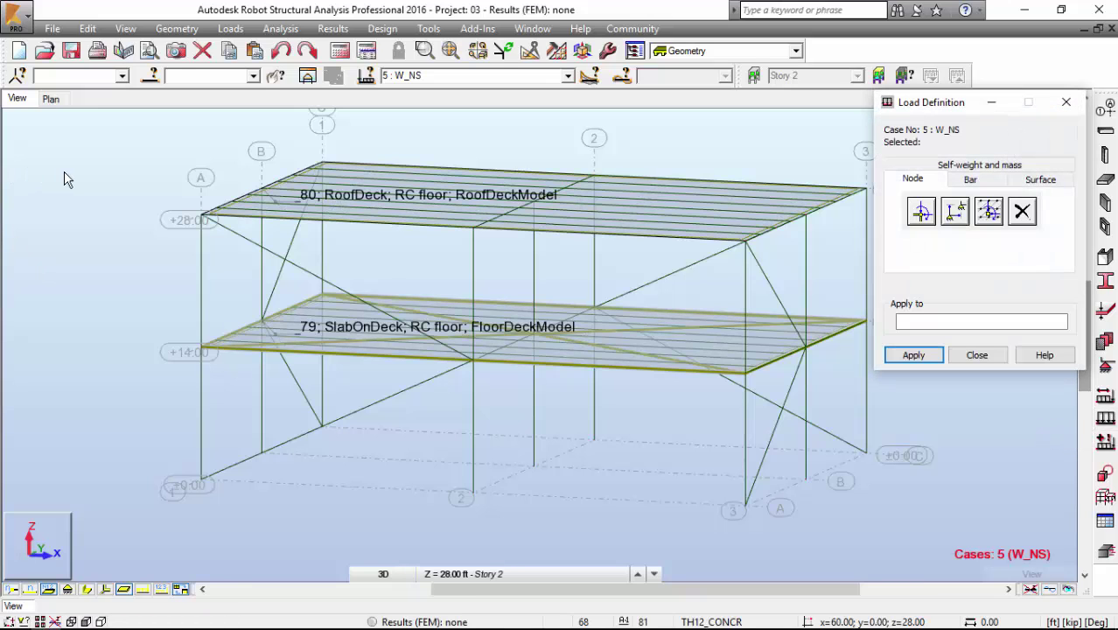
left_click(1021, 182)
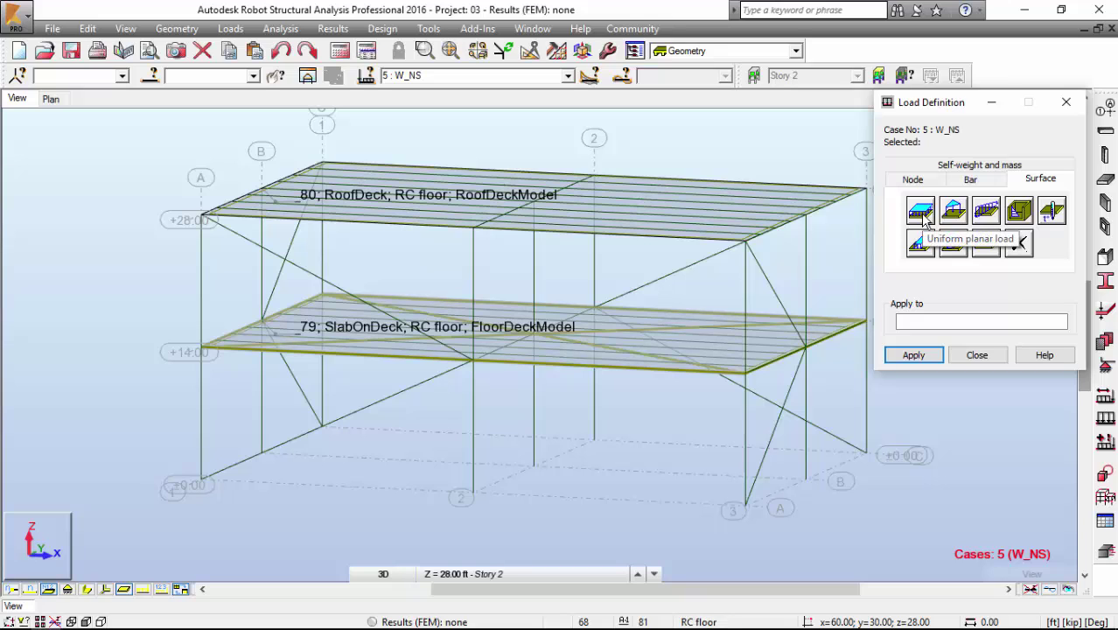
left_click(920, 213)
key("Tab")
key("Tab")
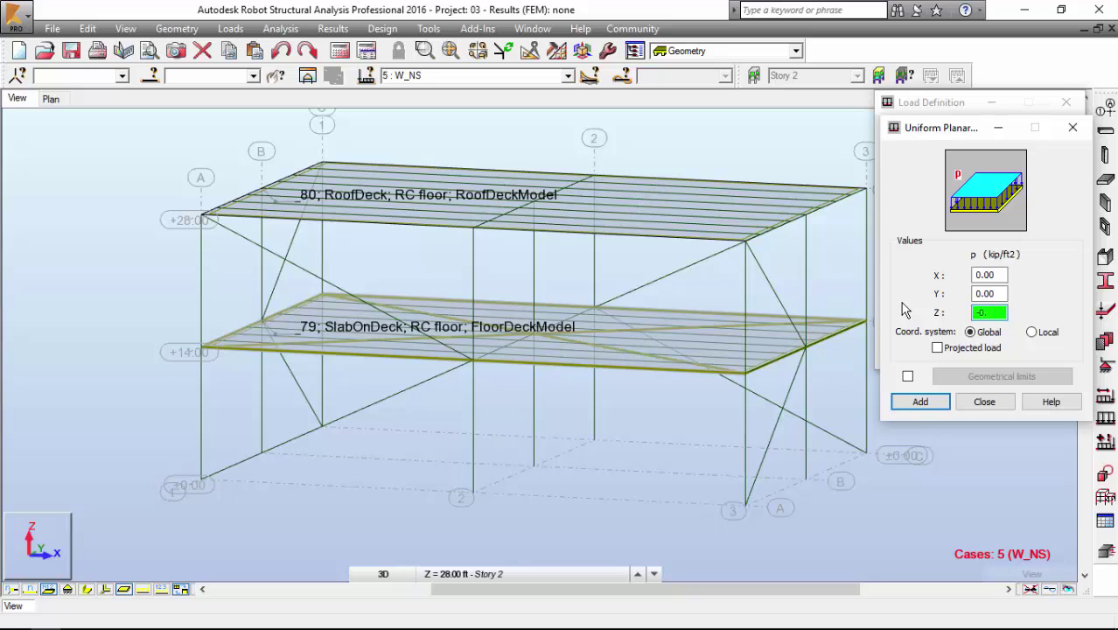
left_click(921, 402)
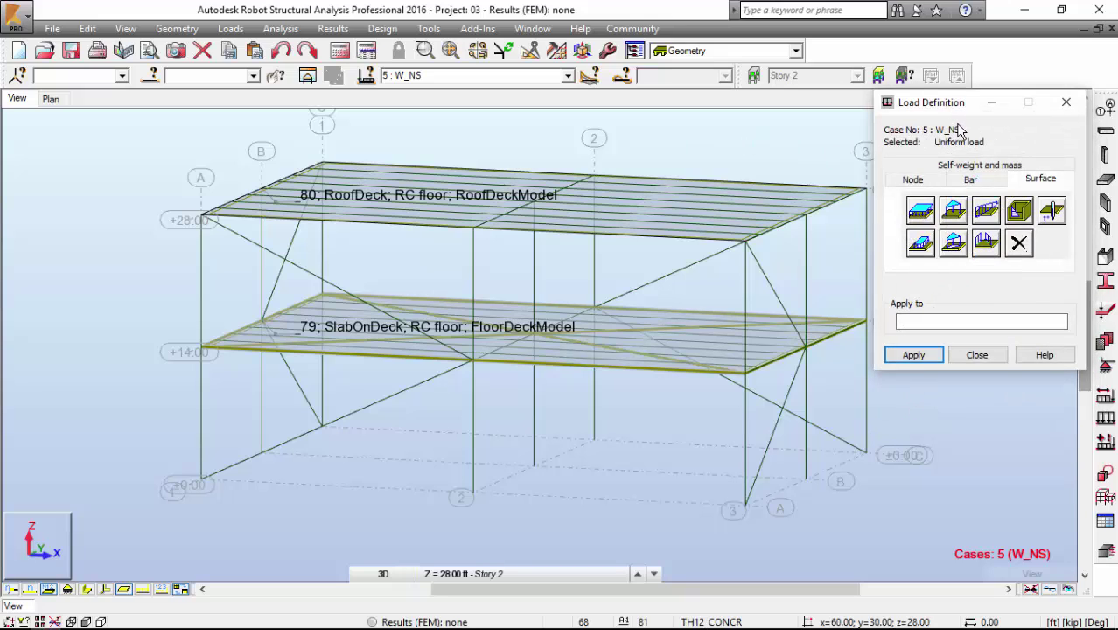
Step: Make the dead load case DL1 the active case for load definition
mouse_move(962, 127)
left_mouse_down()
mouse_move(929, 122)
mouse_move(924, 142)
mouse_move(954, 144)
mouse_move(931, 119)
left_mouse_up()
left_click(565, 77)
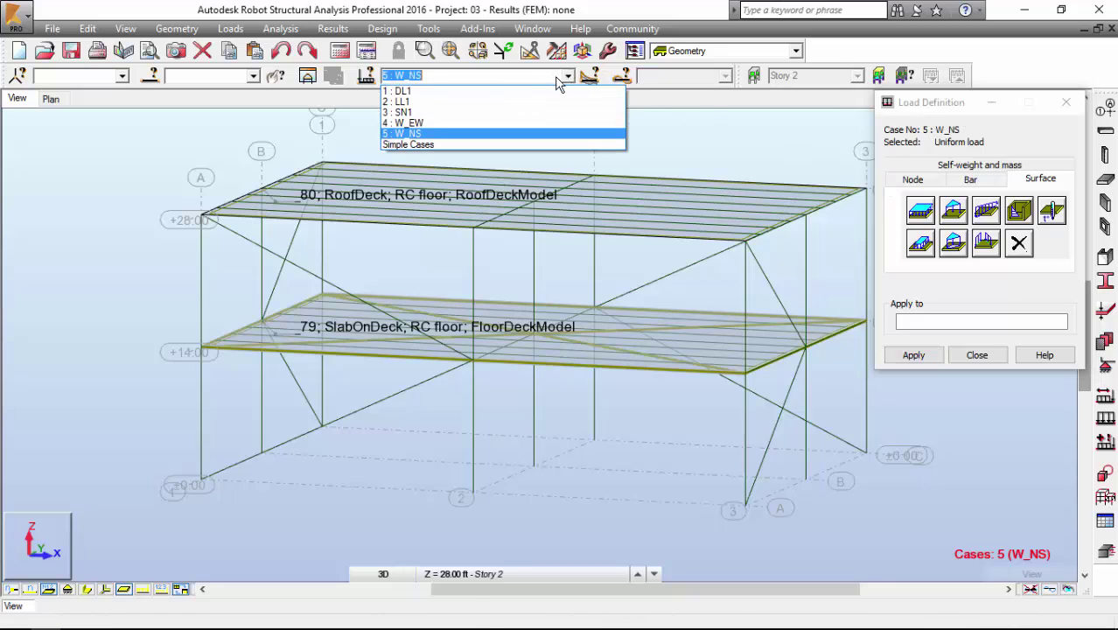
left_click(504, 90)
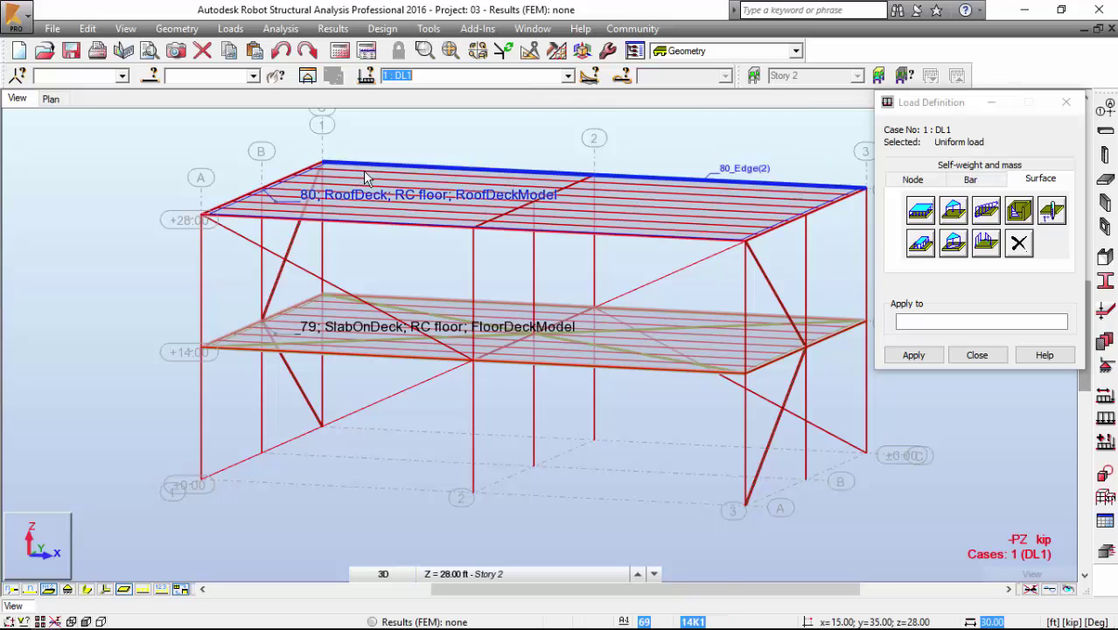
Step: Apply the defined uniform planar load to the roof deck, panel 80, in load case DL1
left_click(947, 321)
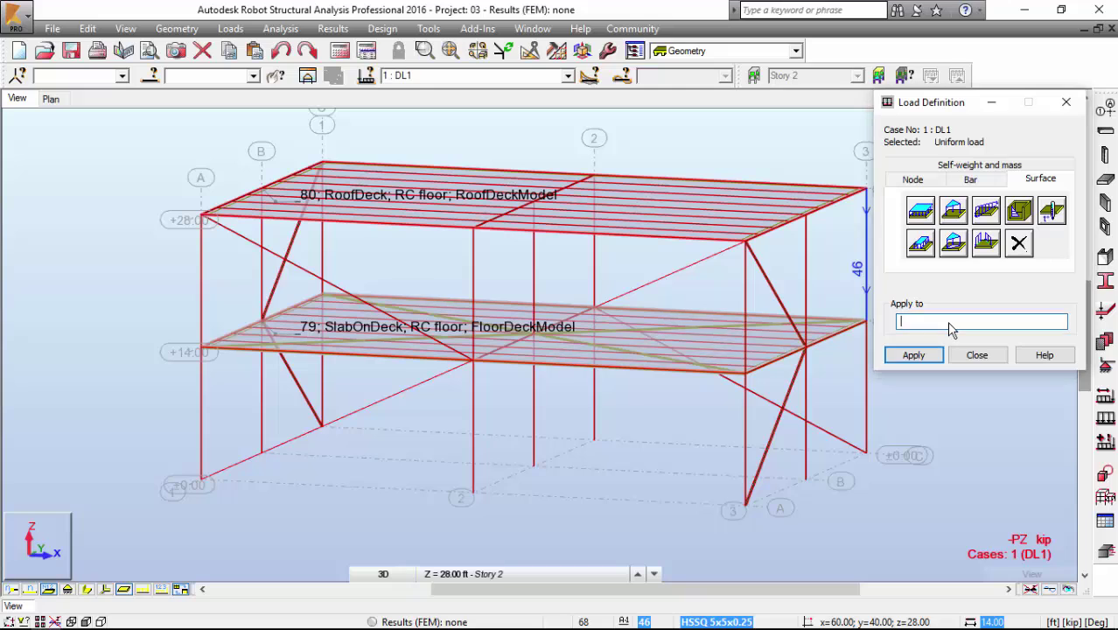
type("80")
left_click(913, 354)
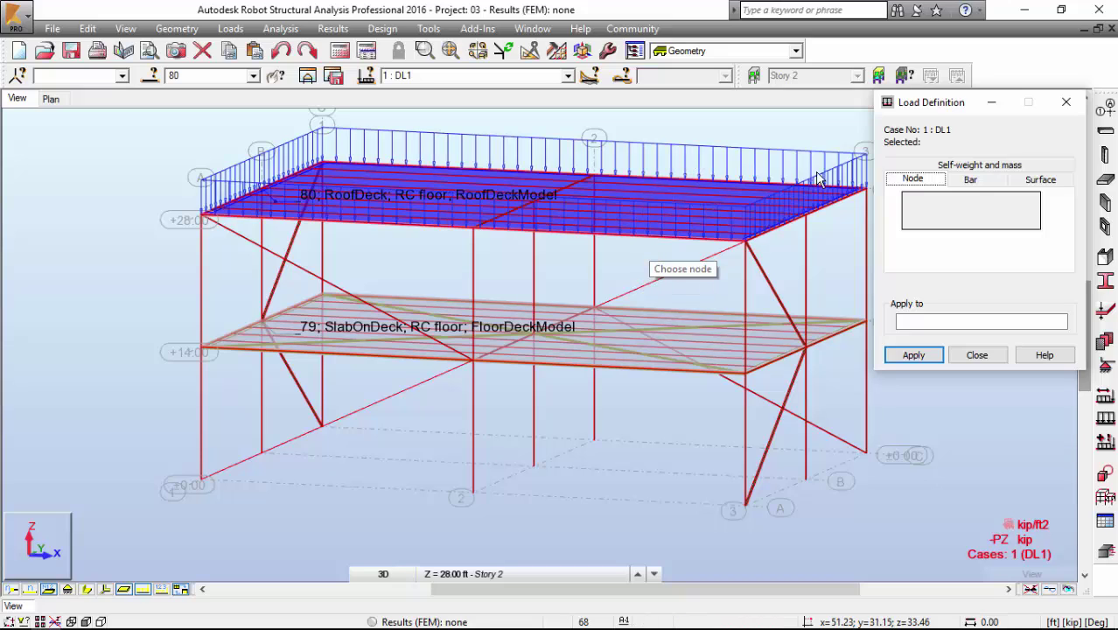
Step: Define a uniform planar load of -0.025 kip/ft2 in global Z and apply it to the floor slab, panel 79, in case DL1
left_click(967, 180)
left_click(1041, 179)
left_click(918, 216)
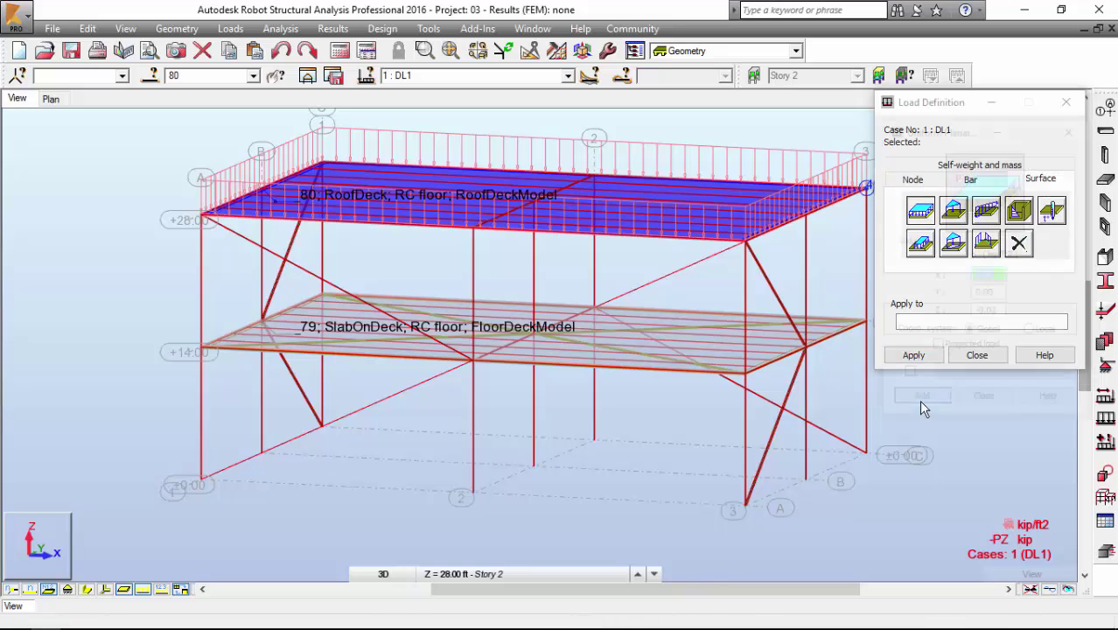
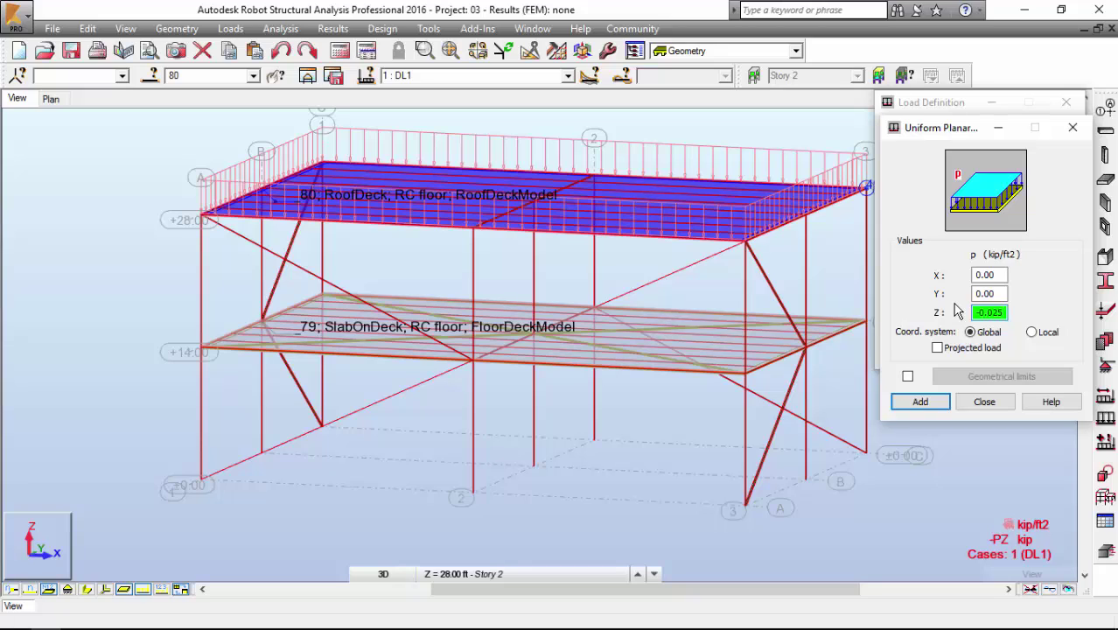
left_click(922, 402)
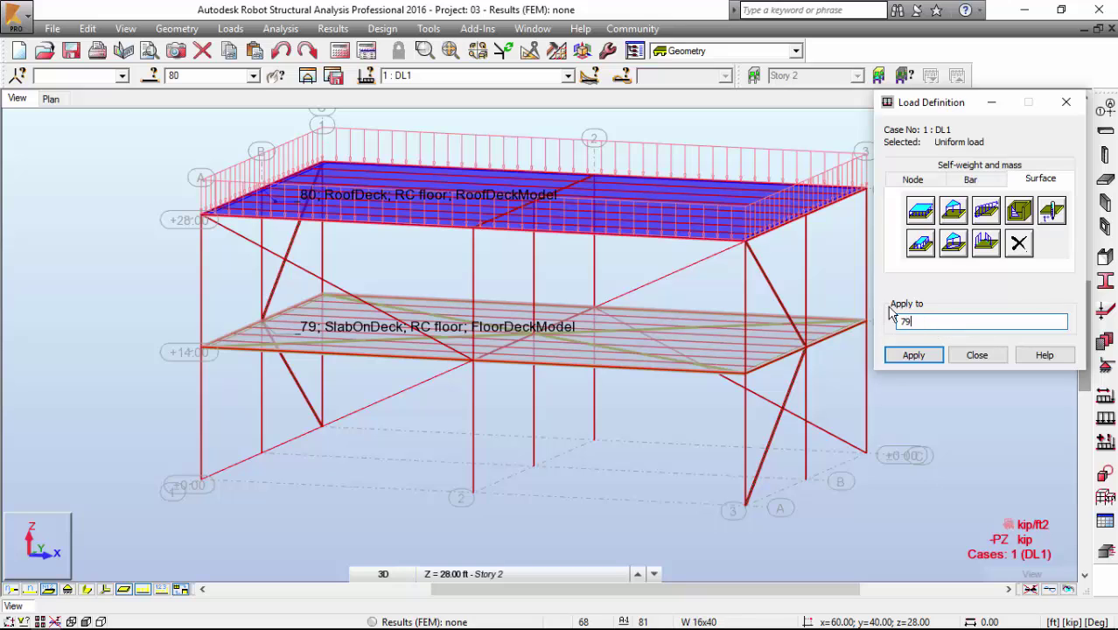
type("79")
left_click(902, 354)
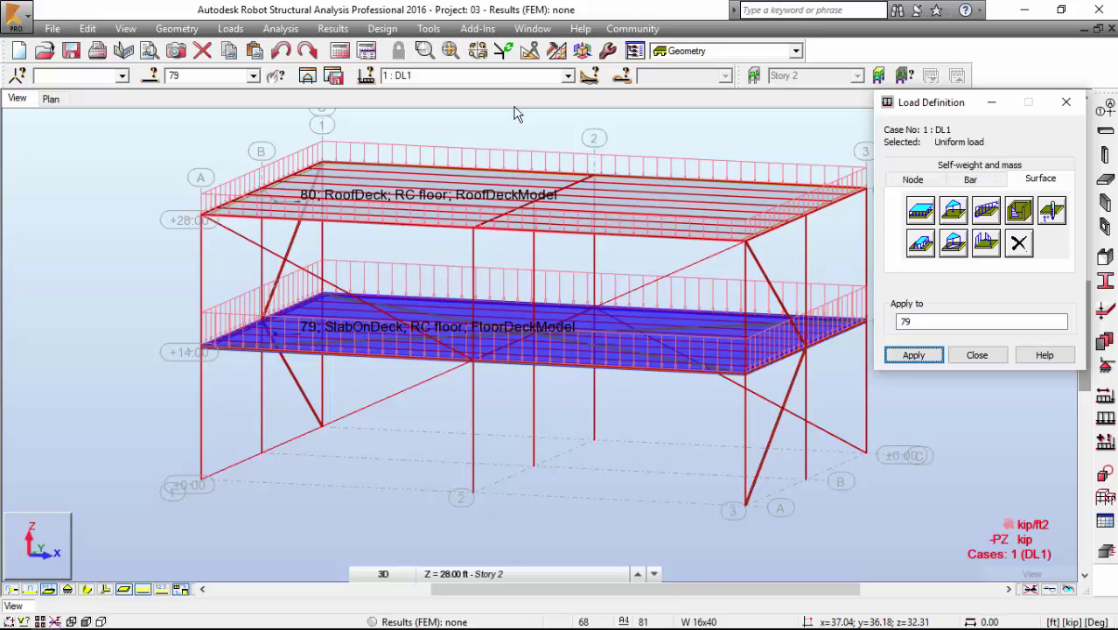
Step: In live load case LL1, apply a uniform planar load of -0.05 kip/ft2 in global Z to the floor slab, panel 79
left_click(568, 75)
left_click(497, 103)
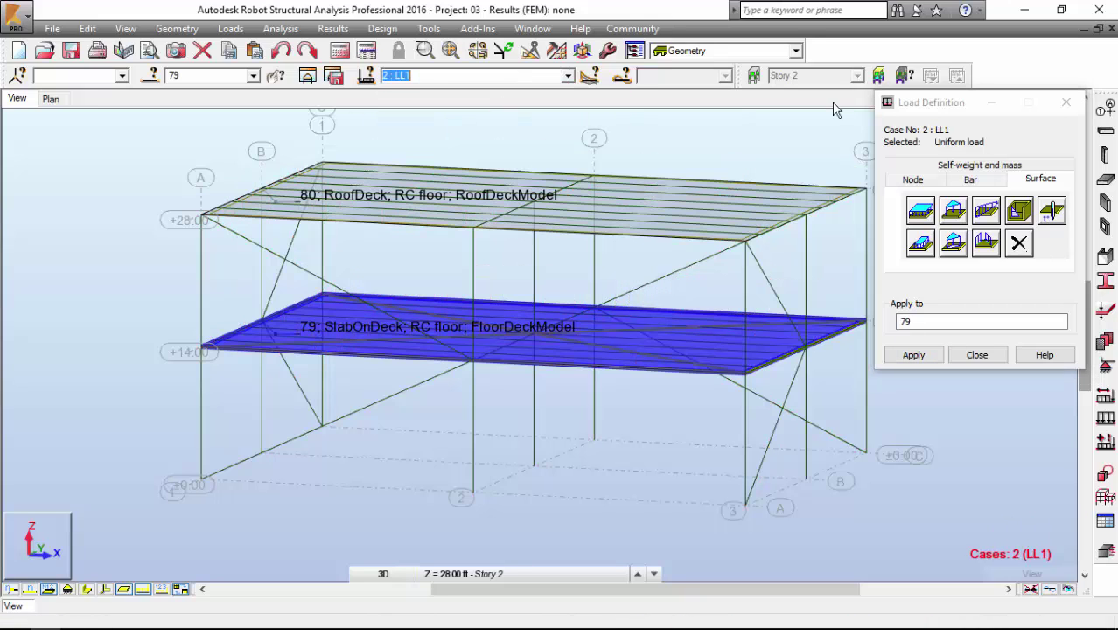
left_click(921, 210)
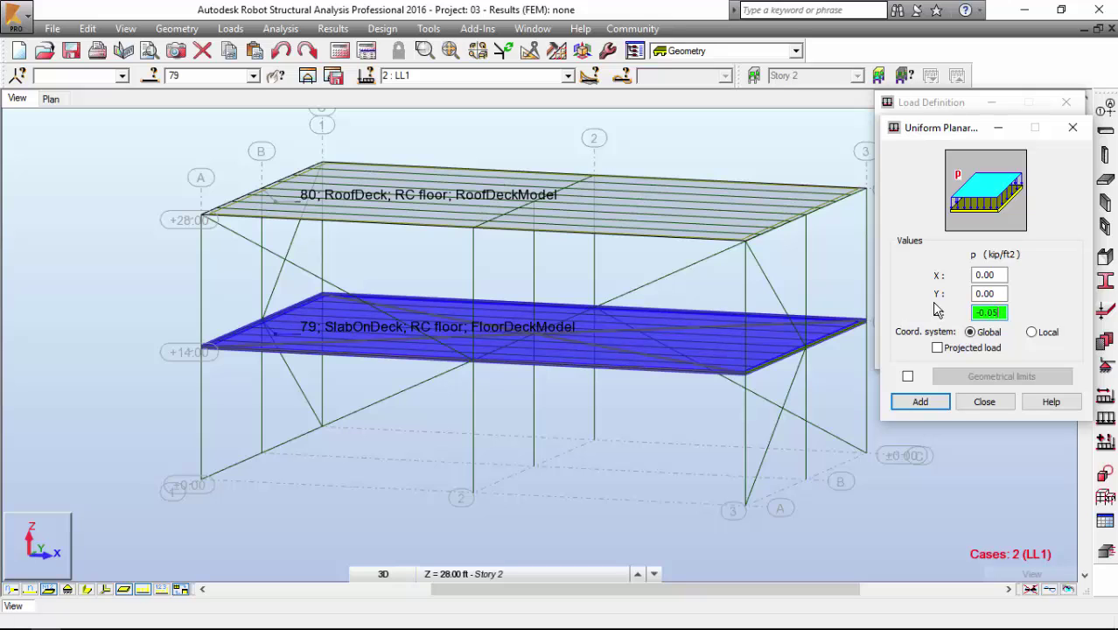
left_click(918, 401)
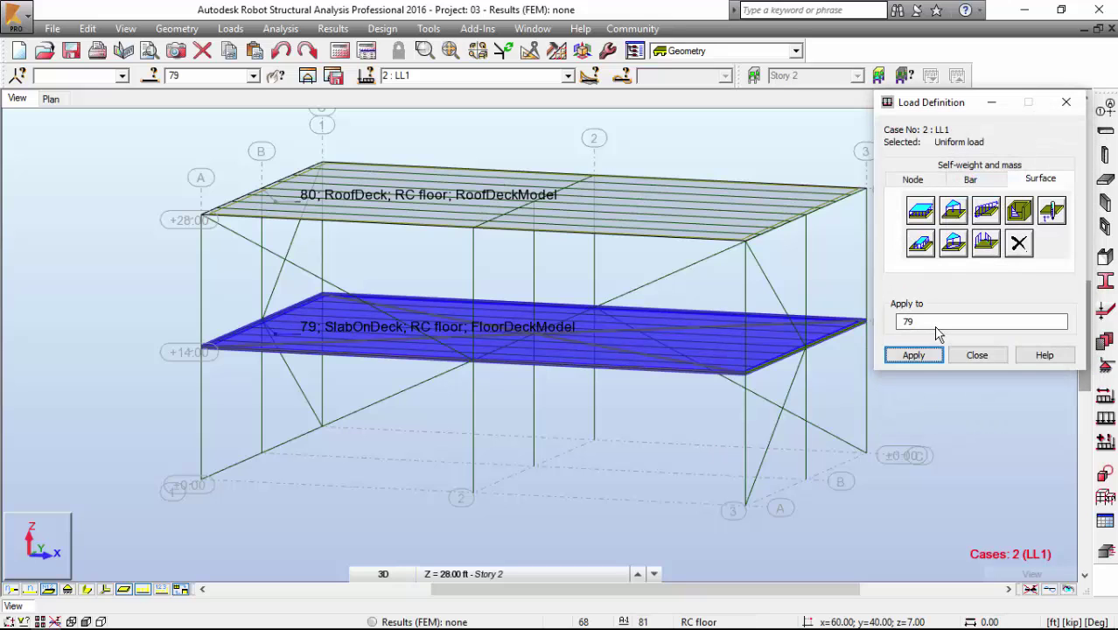
left_click(904, 324)
left_click(913, 354)
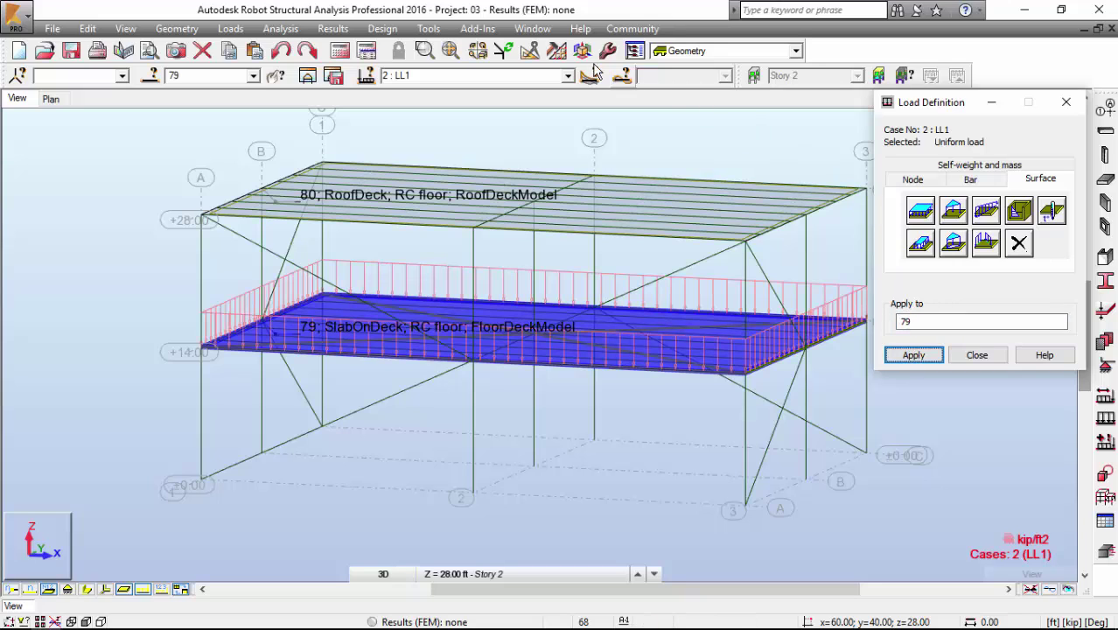
Step: In snow load case SN1, apply a uniform planar load of -0.04 kip/ft2 in global Z to the roof deck, panel 80
left_click(568, 75)
left_click(525, 112)
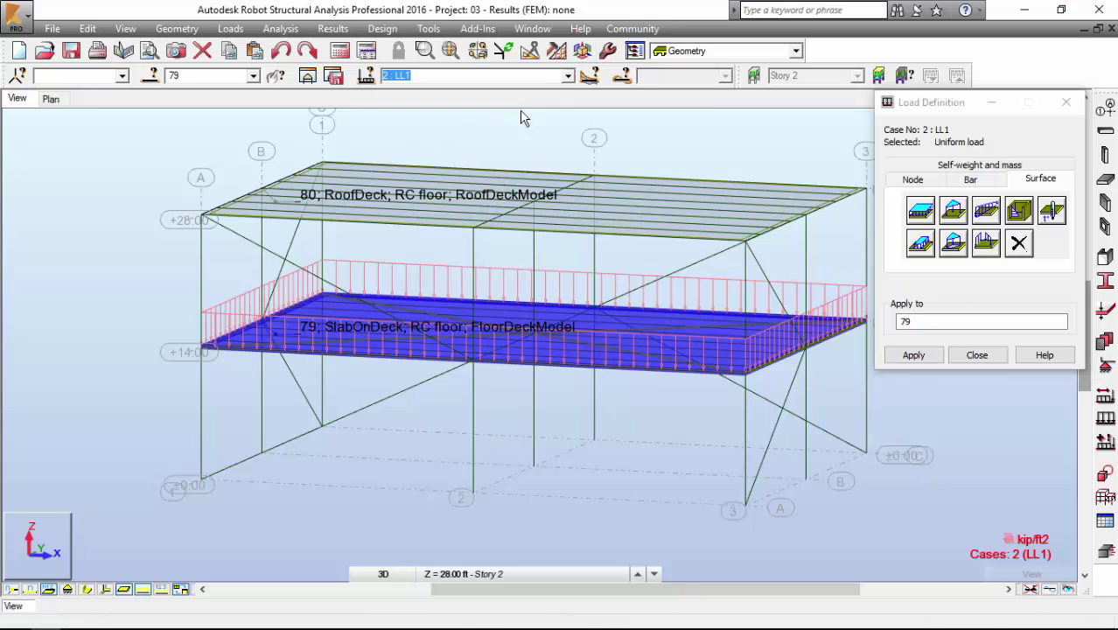
left_click(920, 210)
double_click(989, 312)
type("-0.04")
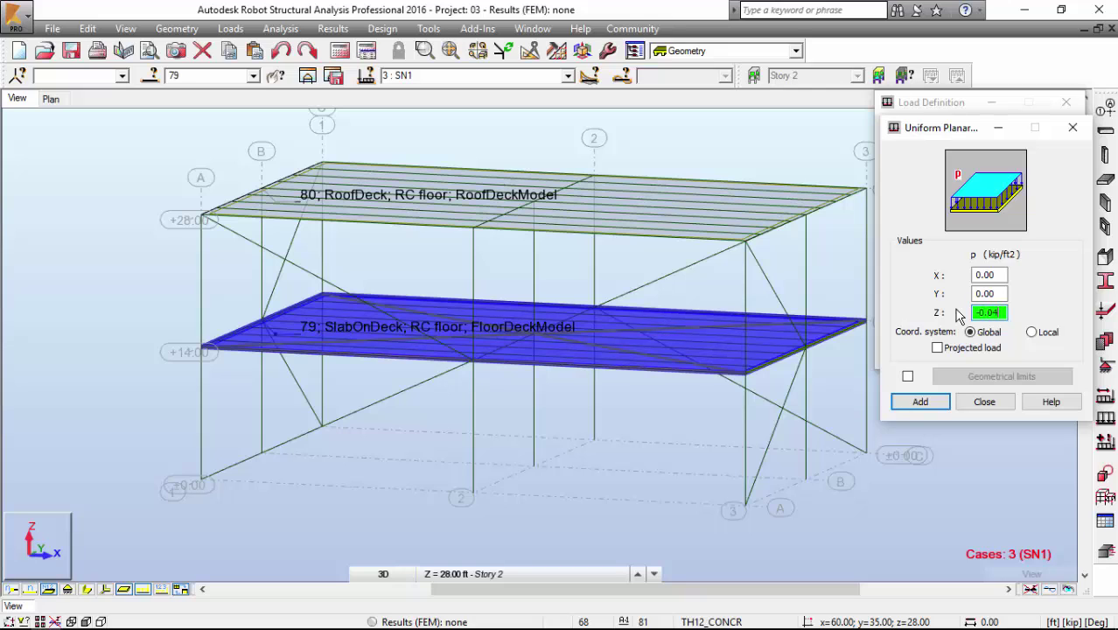
left_click(910, 404)
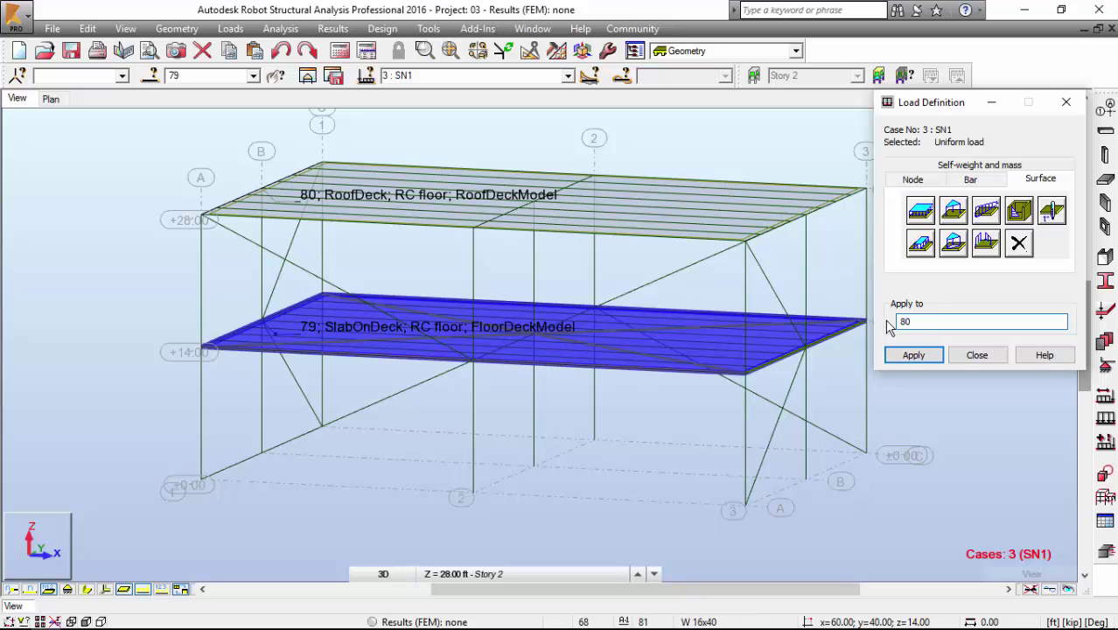
left_click(906, 352)
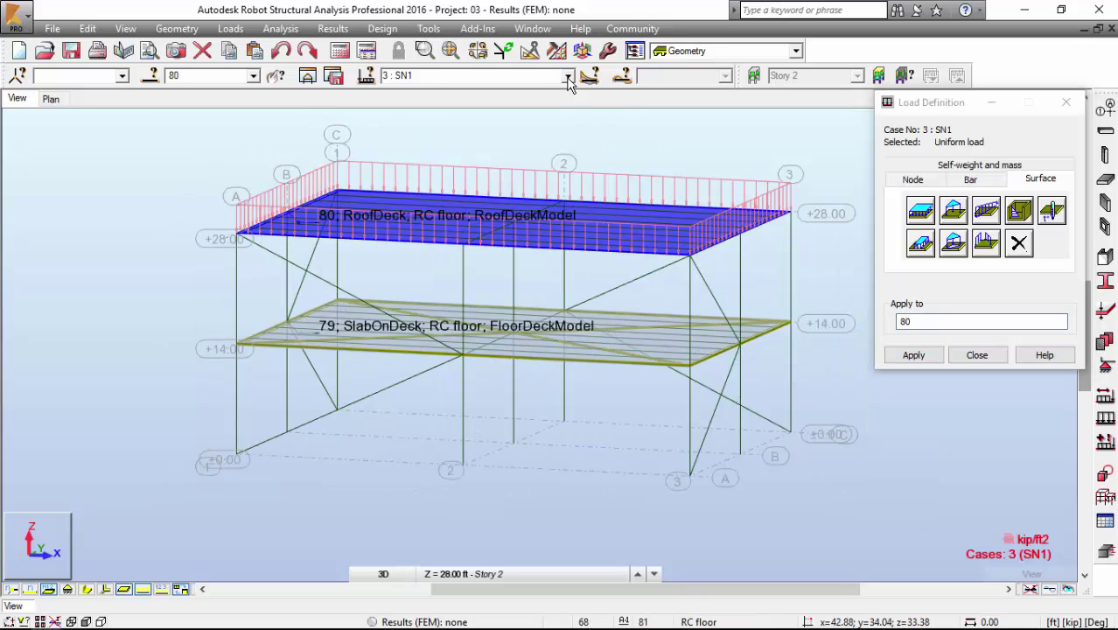
Step: Check the loads already assigned in case DL1 and make the wind case W_EW active
left_click(569, 77)
left_click(525, 105)
left_click(569, 75)
left_click(540, 92)
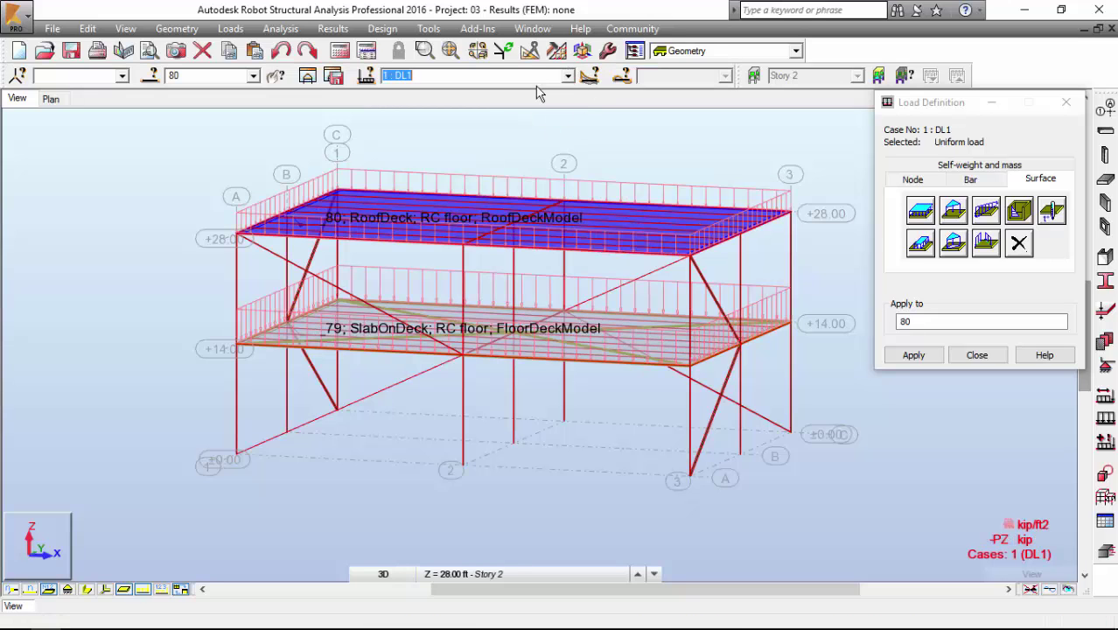
left_click(569, 76)
left_click(511, 126)
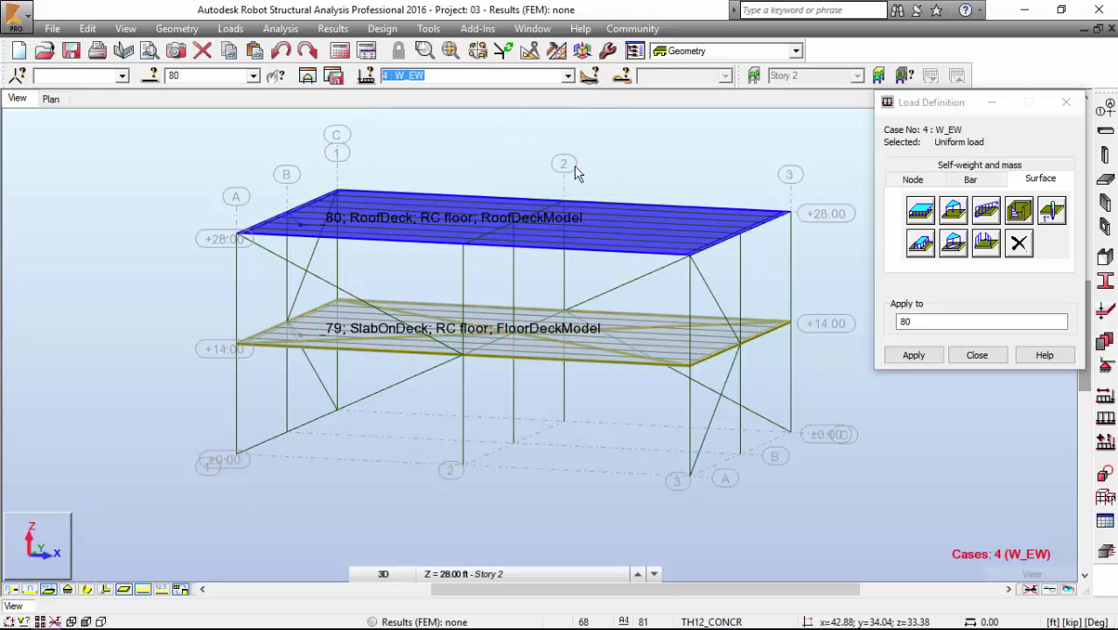
Step: Apply a uniform planar uplift load of 0.02 kip/ft2 in global Z to the roof deck, panel 80, in case W_EW
left_click(919, 208)
double_click(987, 312)
type("-0.04")
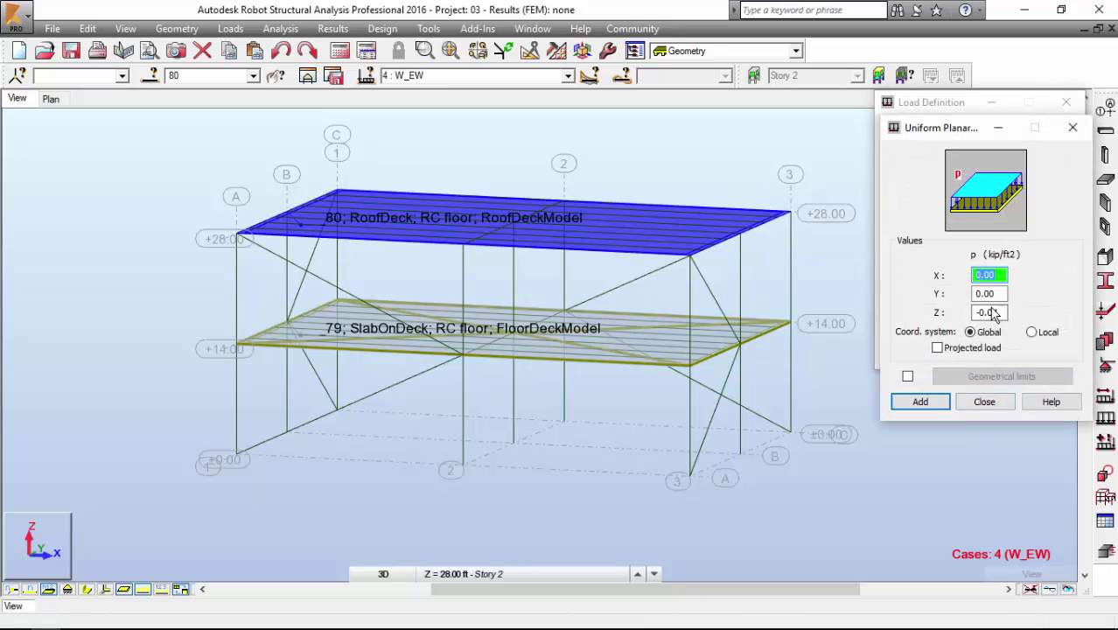
double_click(996, 315)
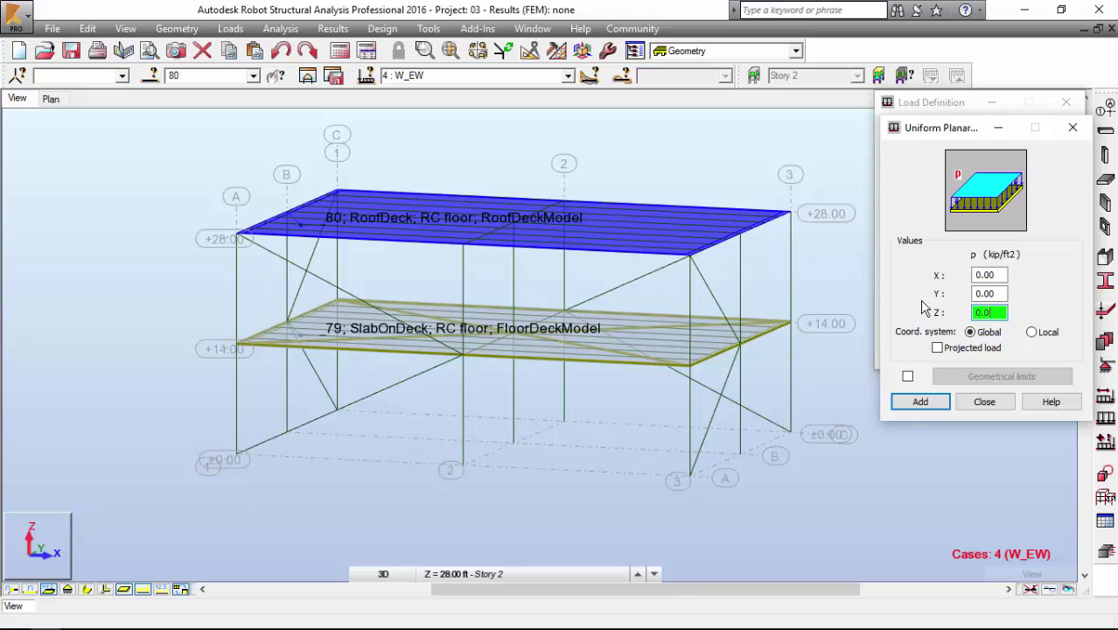
left_click(920, 402)
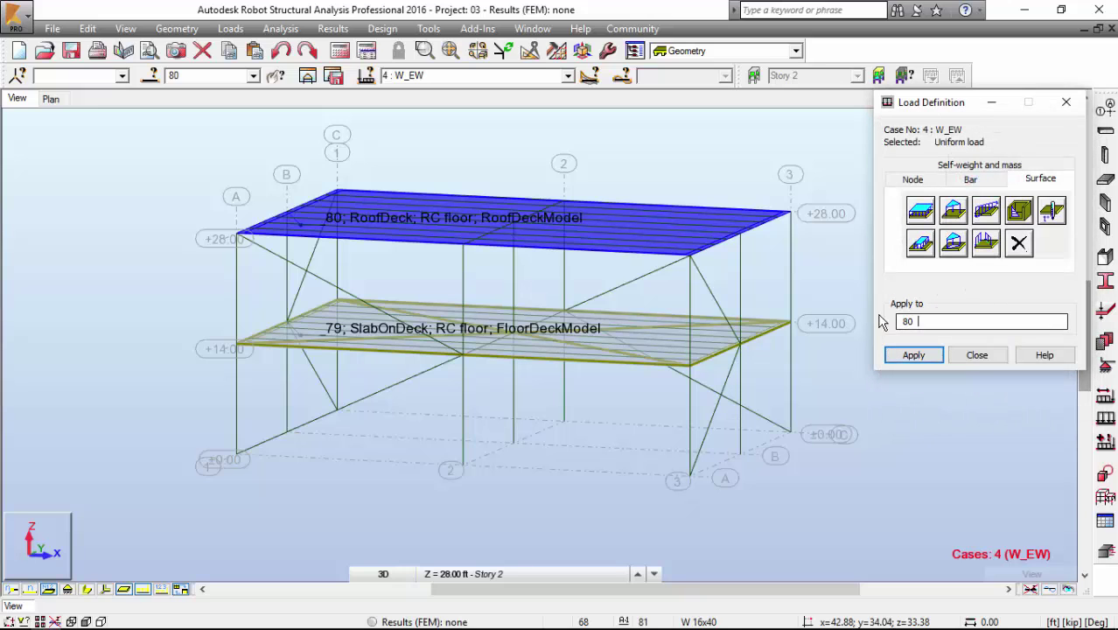
left_click(917, 354)
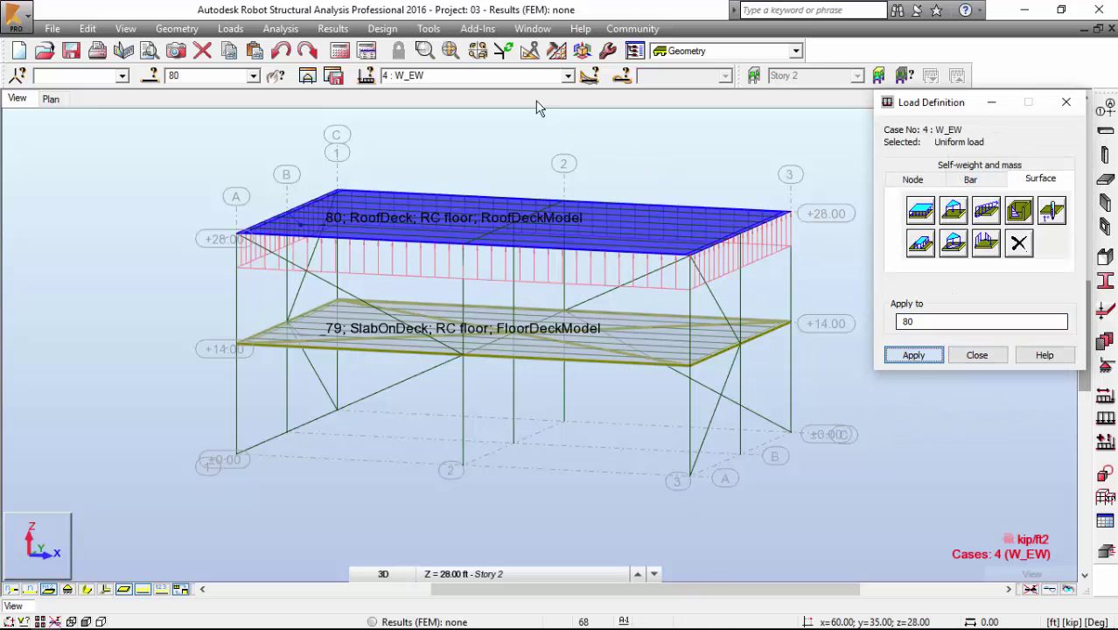
Step: Apply the same 0.02 kip/ft2 uplift load to roof deck panel 80 in wind case W_NS and finish load definition
left_click(568, 76)
left_click(452, 134)
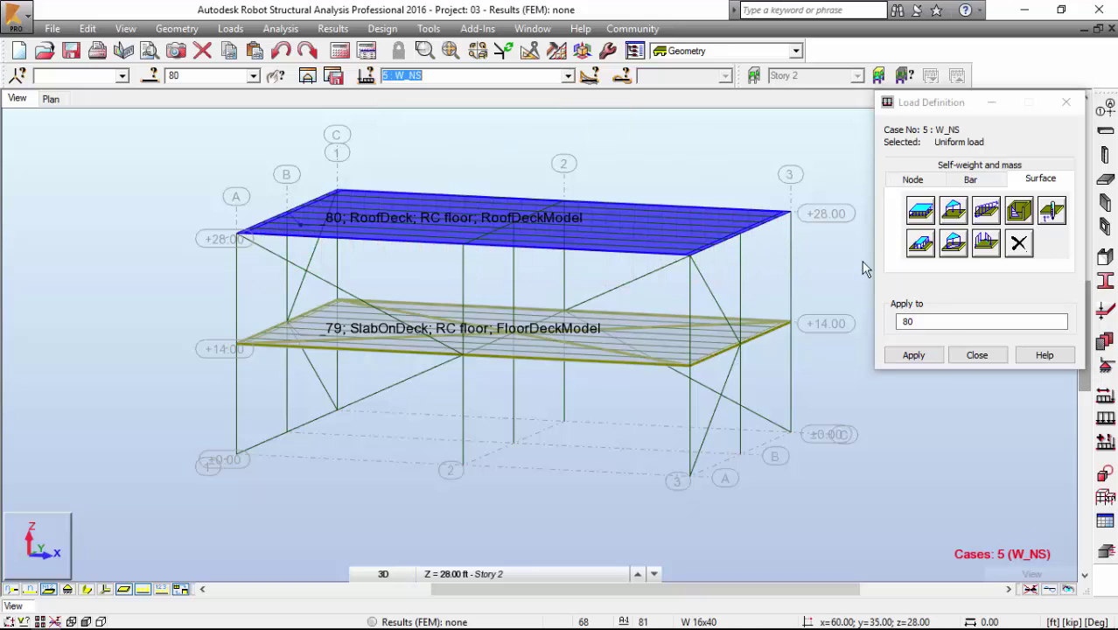
left_click(913, 354)
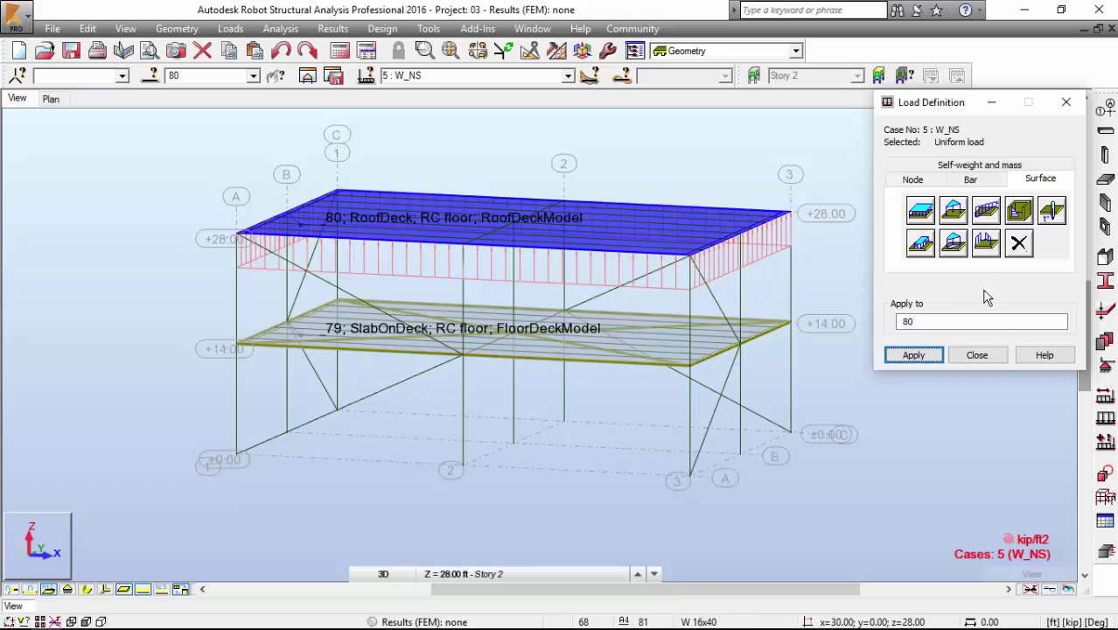
left_click(977, 355)
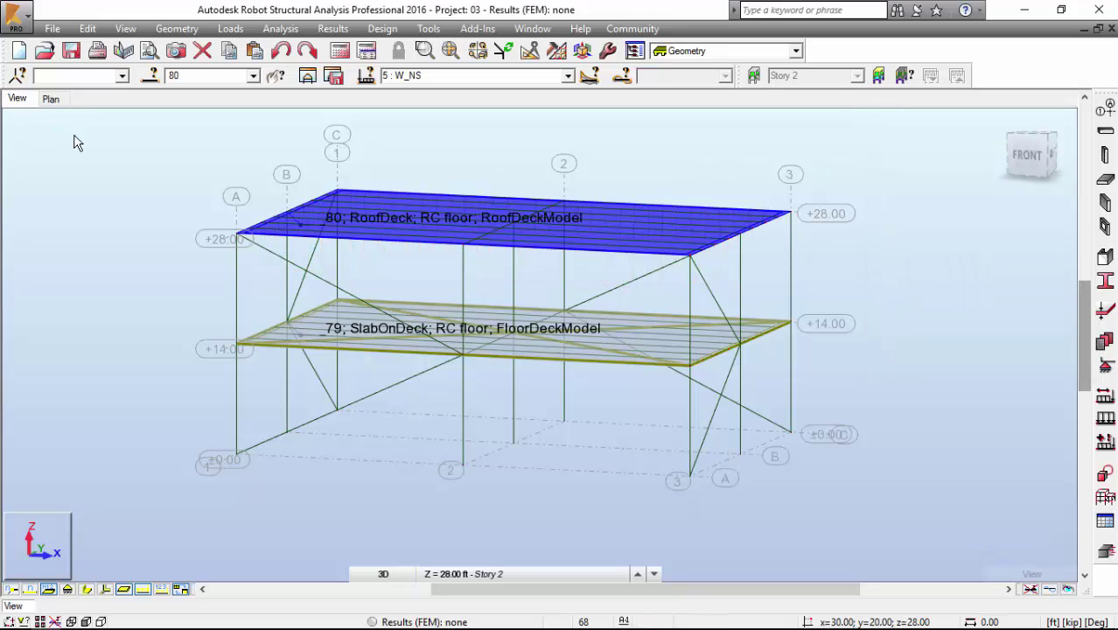
Step: Display the load symbols and values in the 3D view, and review all defined loads in the Loads table
left_click(143, 588)
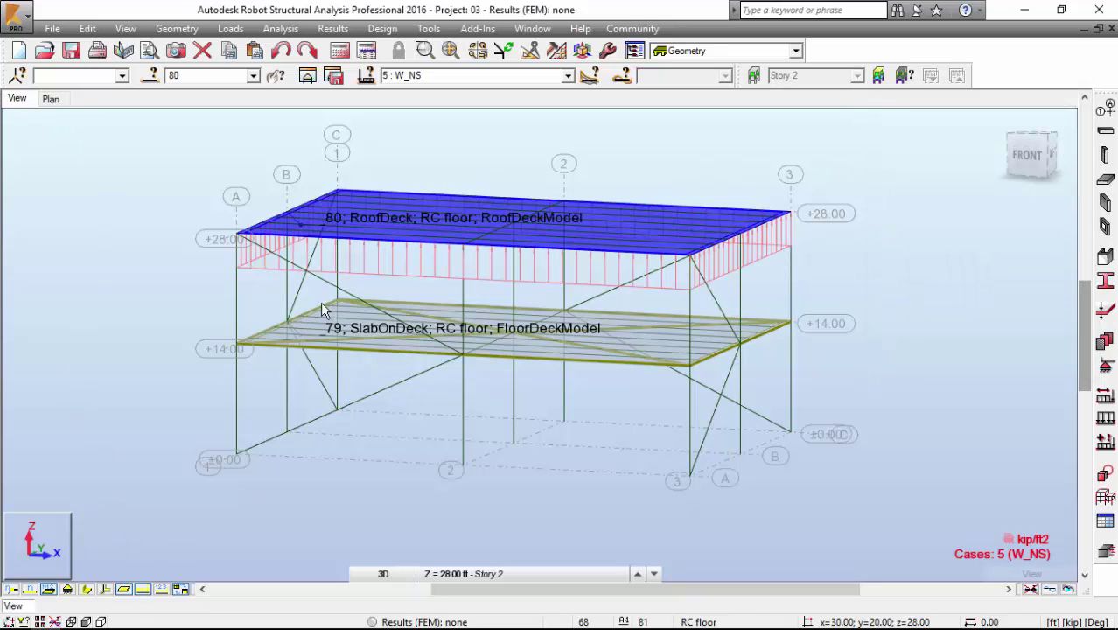
mouse_move(302, 245)
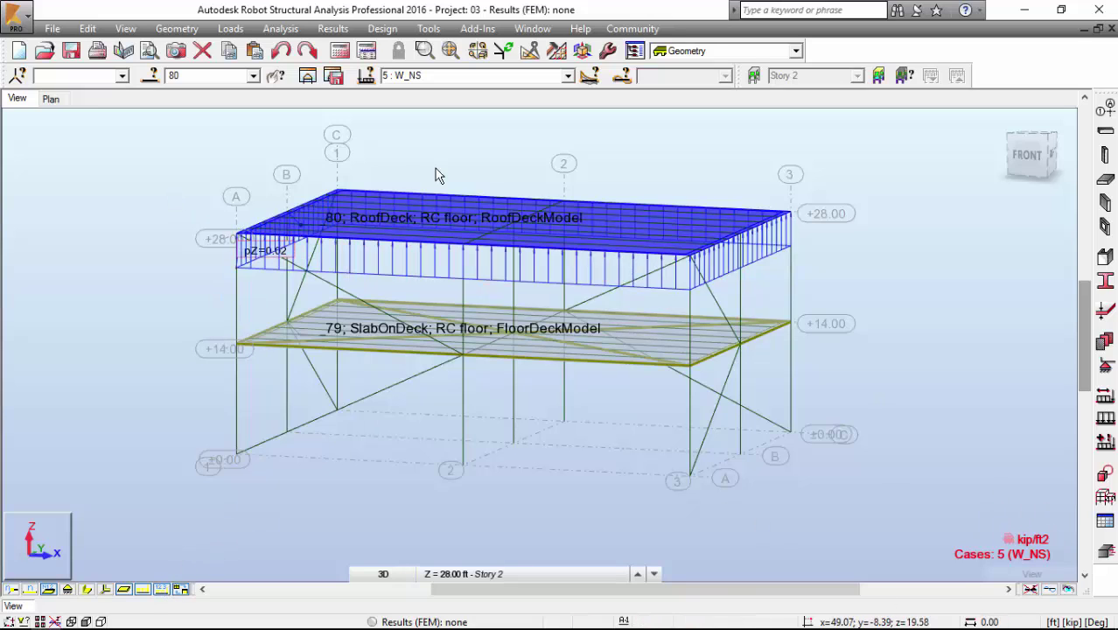
right_click(140, 177)
left_click(131, 366)
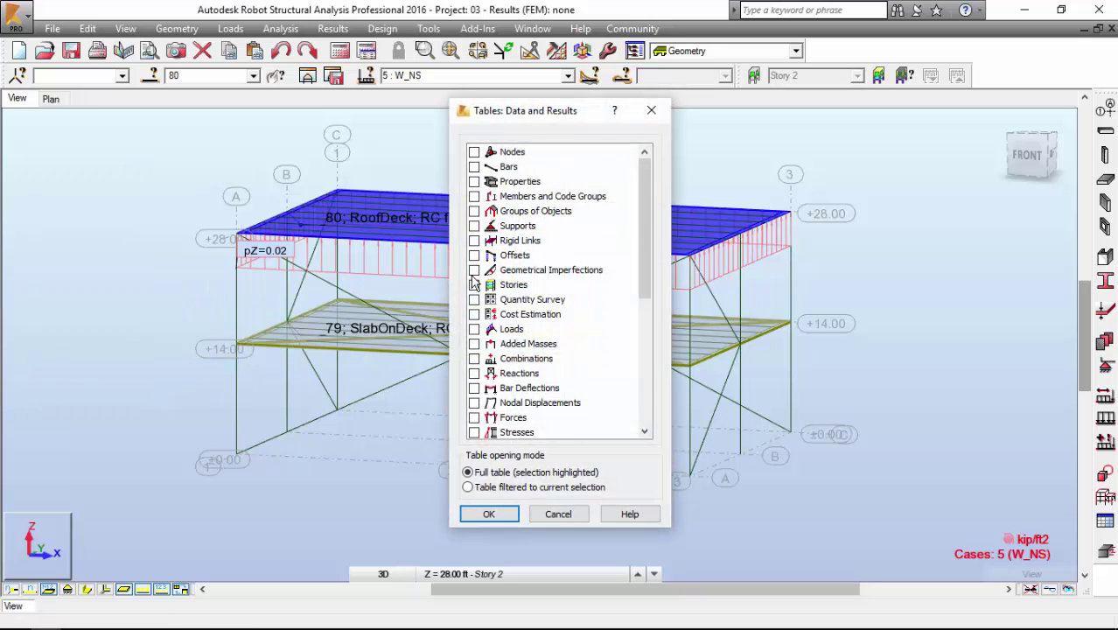
left_click(474, 329)
left_click(489, 513)
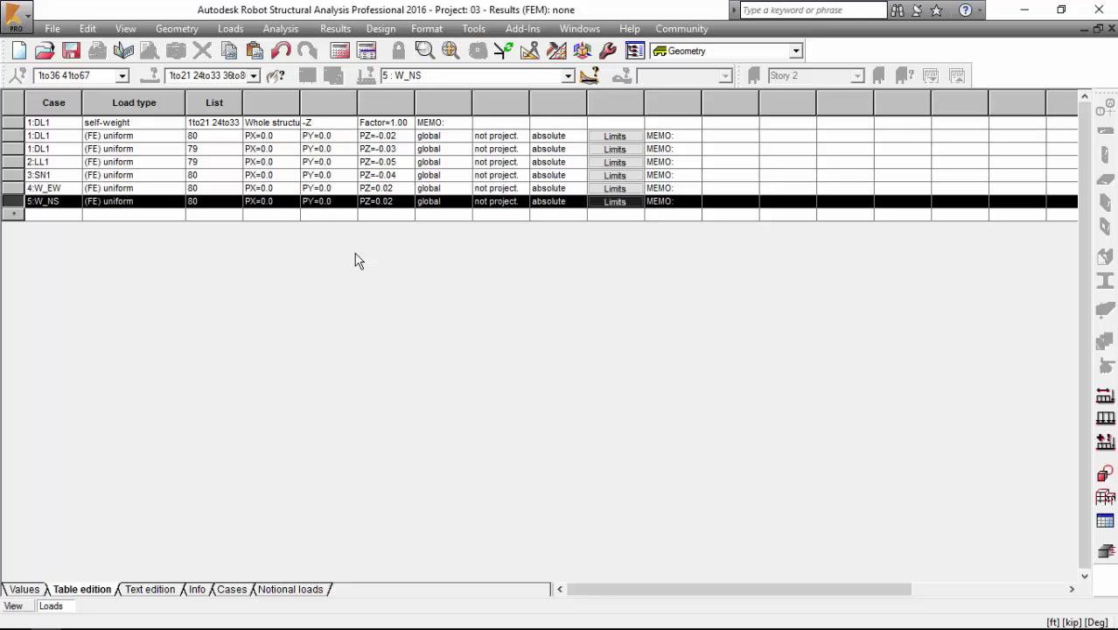
left_click(1111, 28)
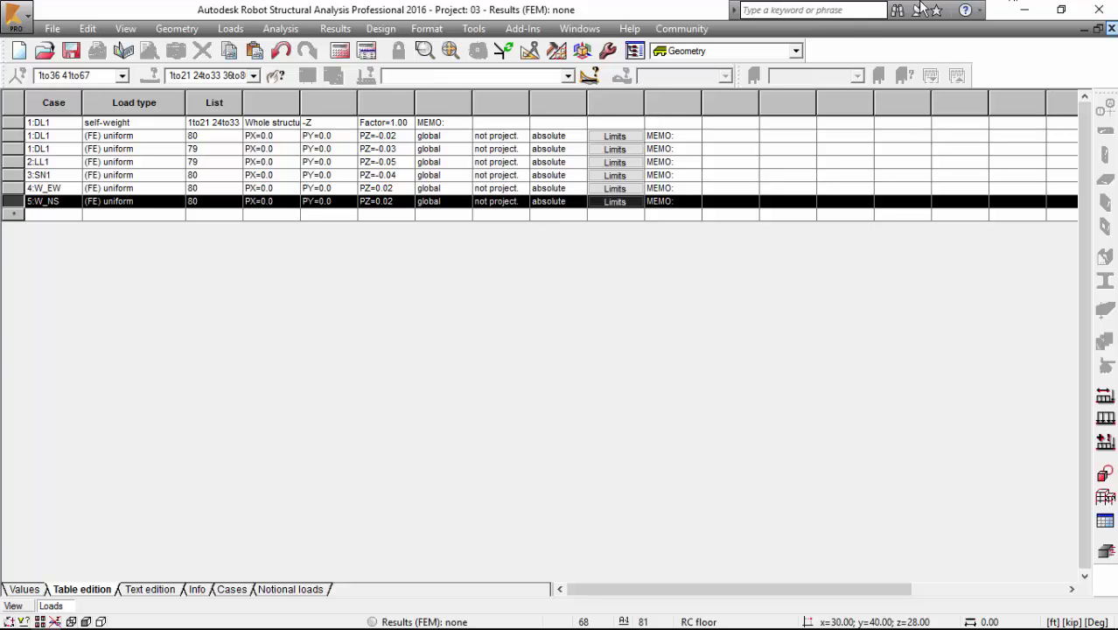
Step: In case W_NS, apply a uniform bar load of 0.14 kip/ft in global Y to the two roof edge beams along grid A
left_click(1106, 421)
left_click(971, 179)
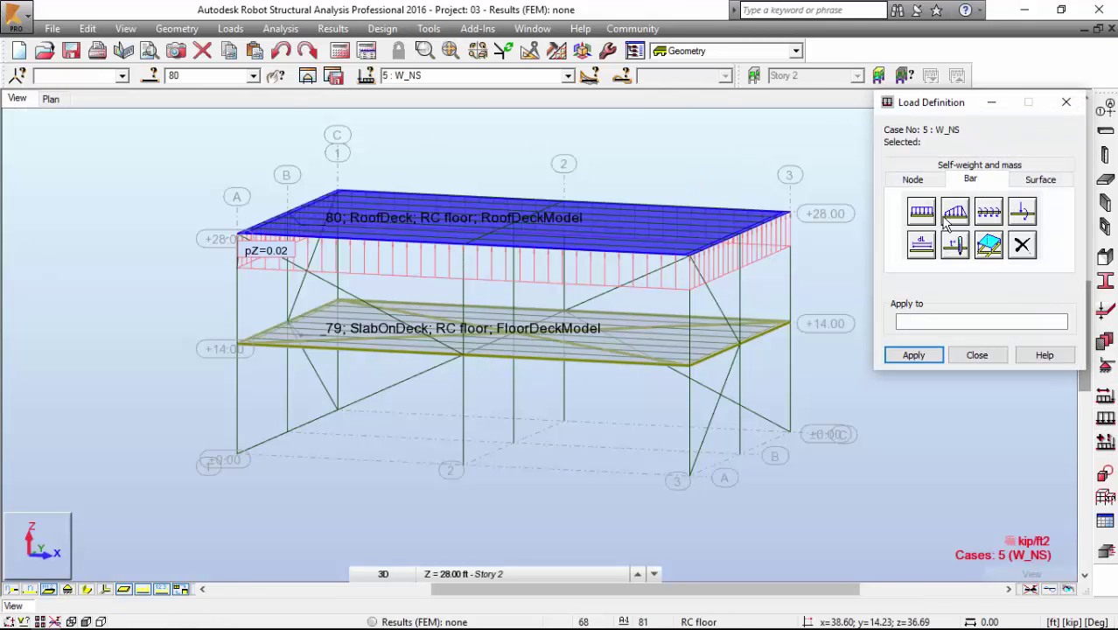
left_click(923, 213)
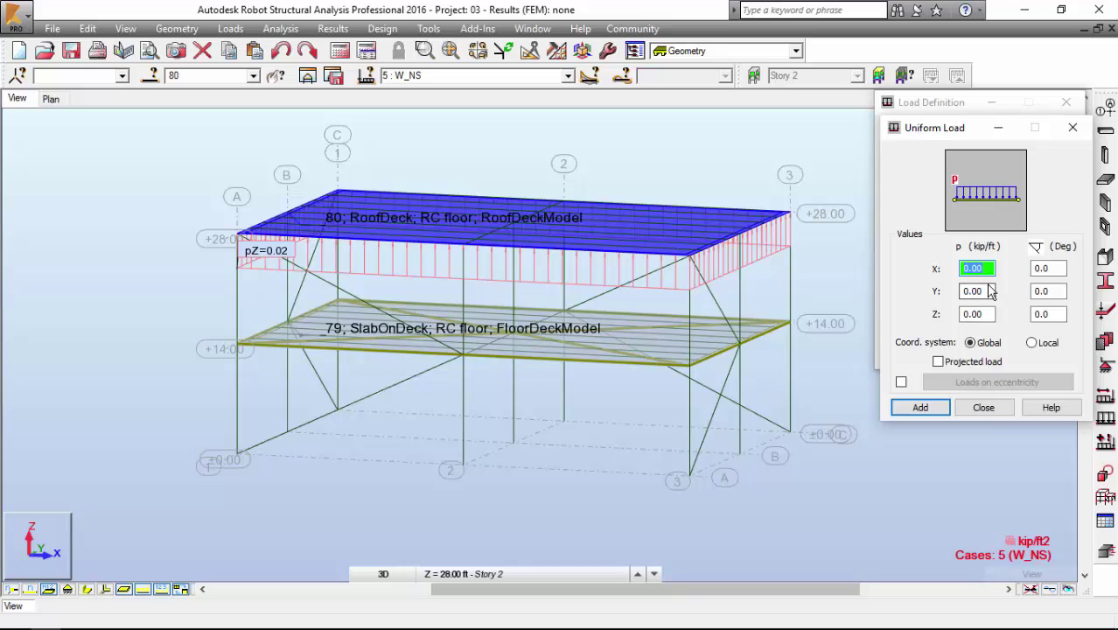
left_click(984, 291)
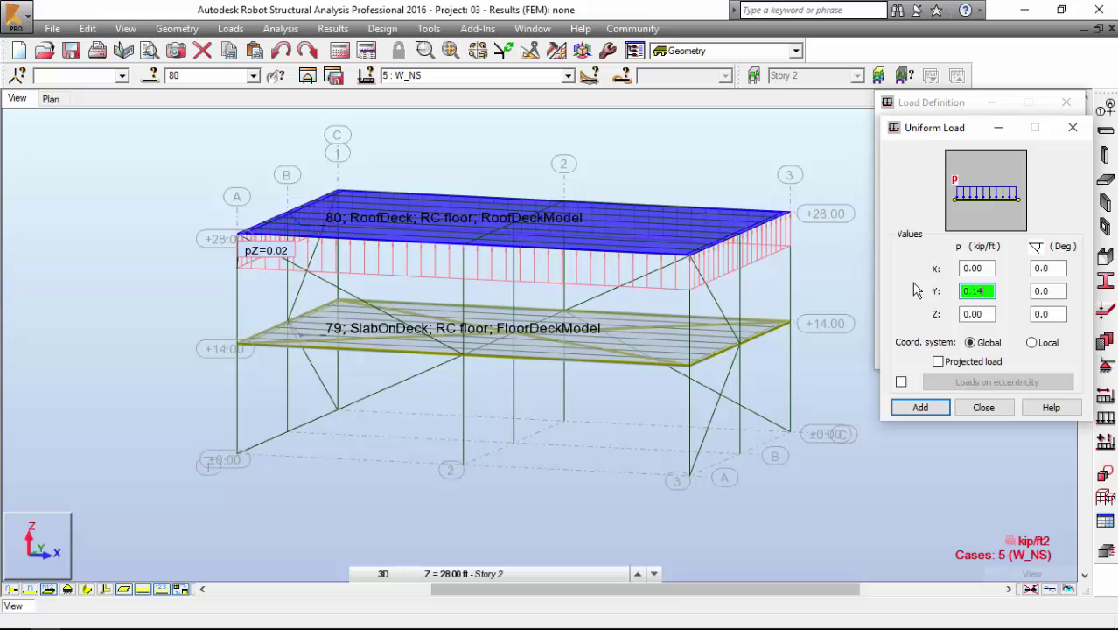
middle_click_drag(527, 257, 407, 288)
left_click(920, 411)
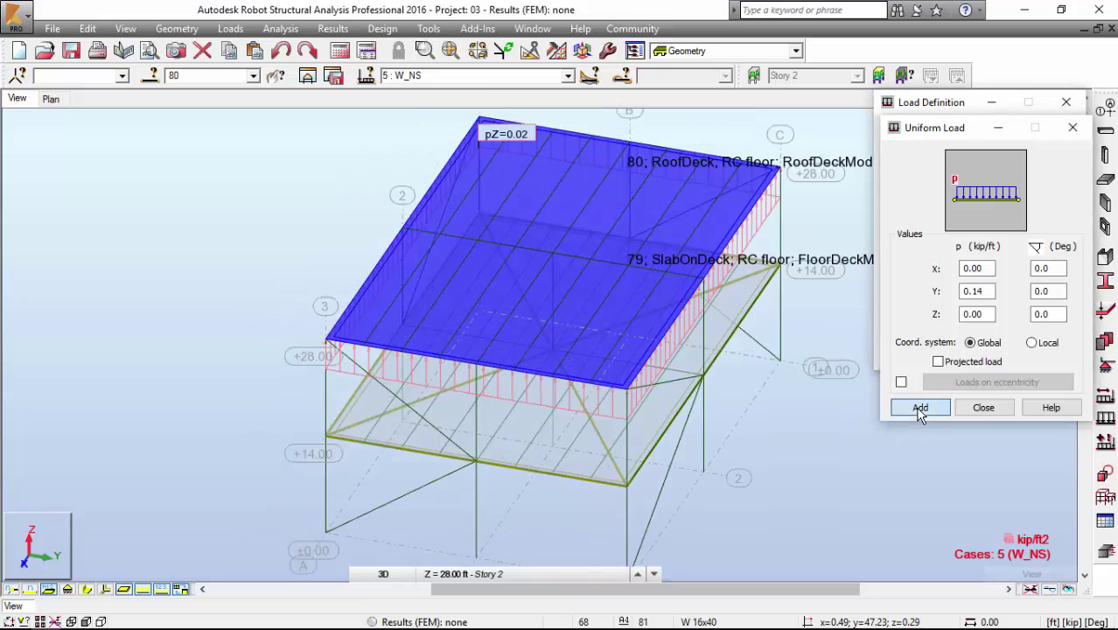
left_click(359, 282)
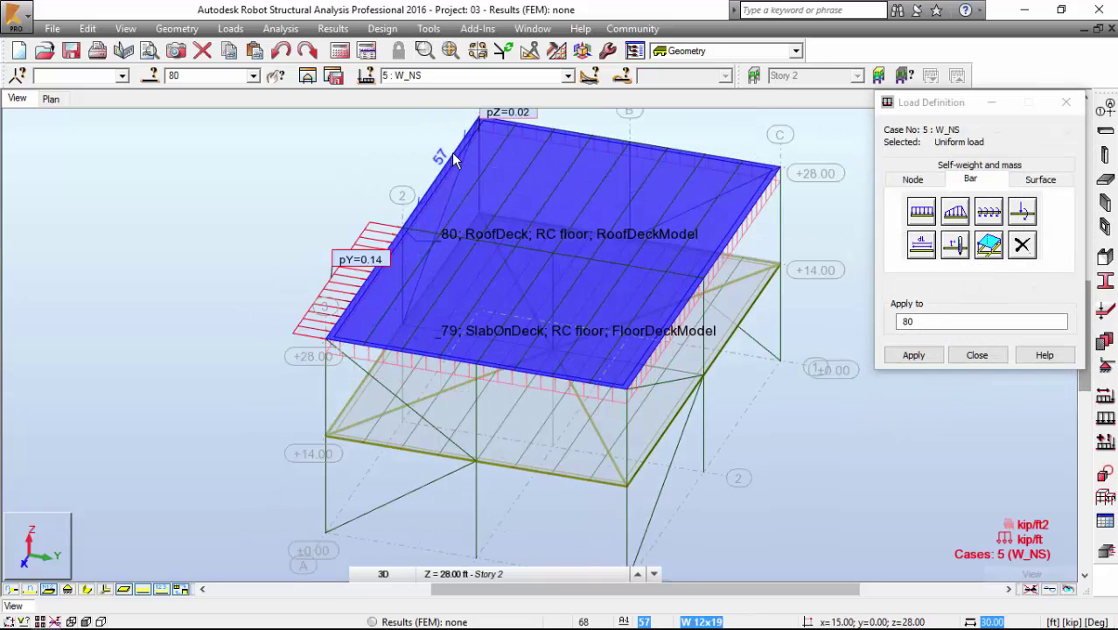
left_click(452, 152)
Step: In case W_NS, apply a uniform bar load of 0.28 kip/ft in global Y to the two +14.00 floor edge beams along grid A
left_click(921, 211)
left_click(980, 292)
type("0.28")
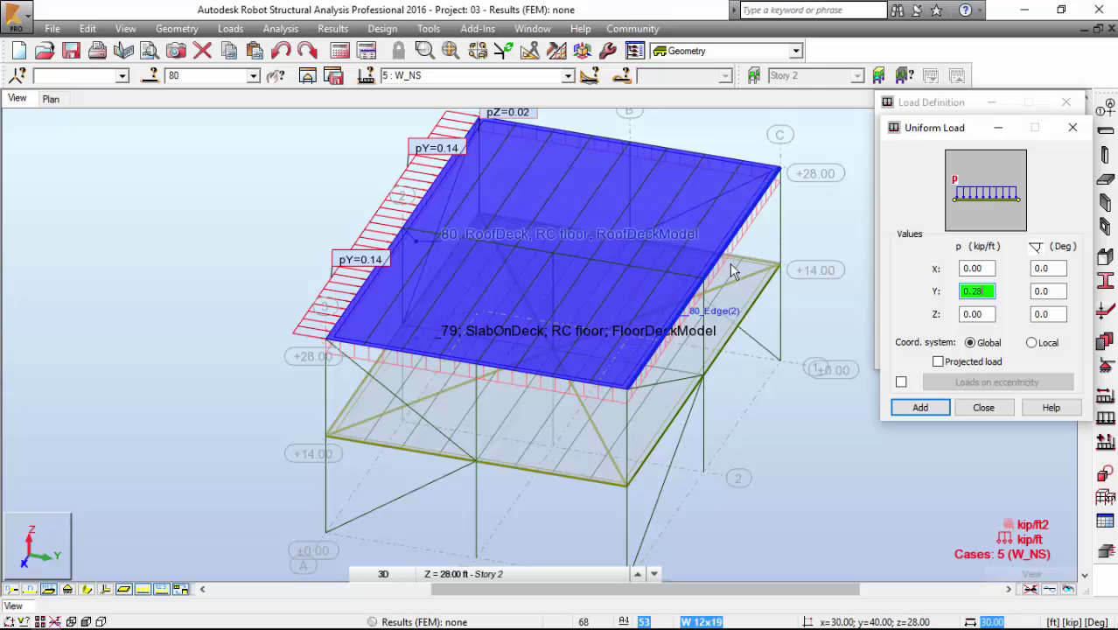
middle_click_drag(522, 341, 470, 367)
scroll(552, 328, "up", 2)
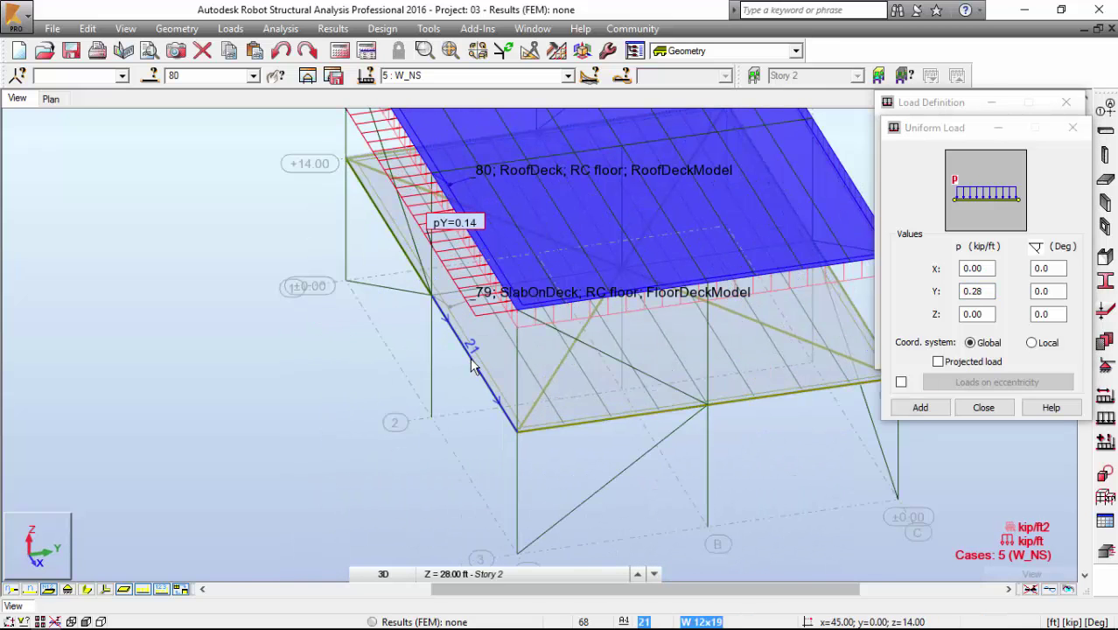
left_click(894, 409)
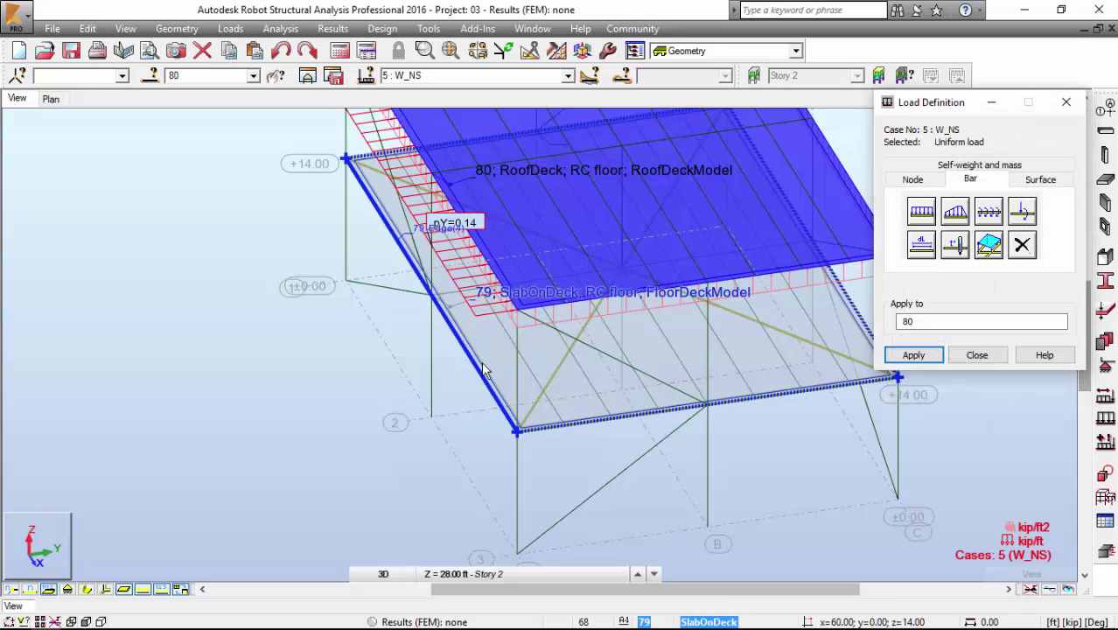
left_click(475, 372)
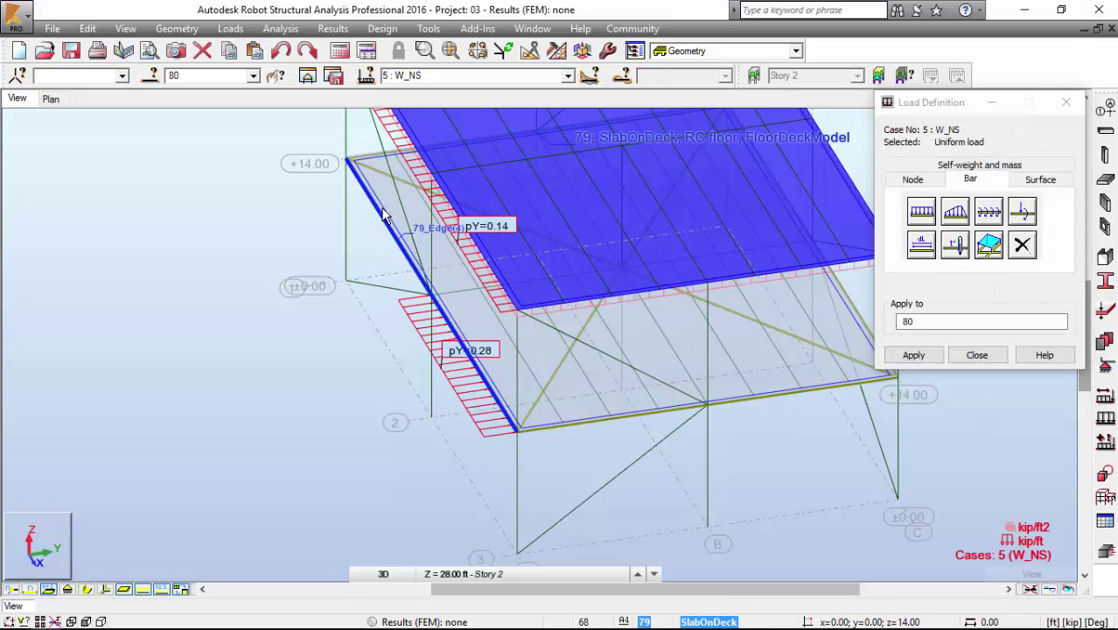
left_click(380, 217)
scroll(576, 257, "down", 3)
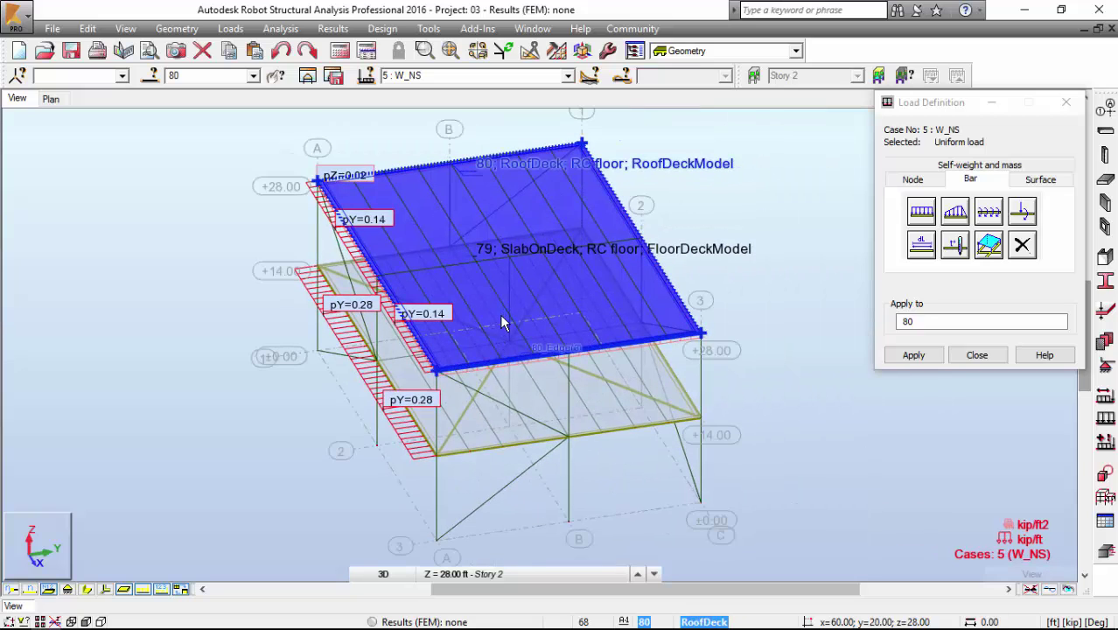
Step: In case W_EW, apply a uniform bar load of -0.14 kip/ft in global X, with Y at 0, to the two roof edge beams along grid 3
left_click(568, 77)
left_click(460, 124)
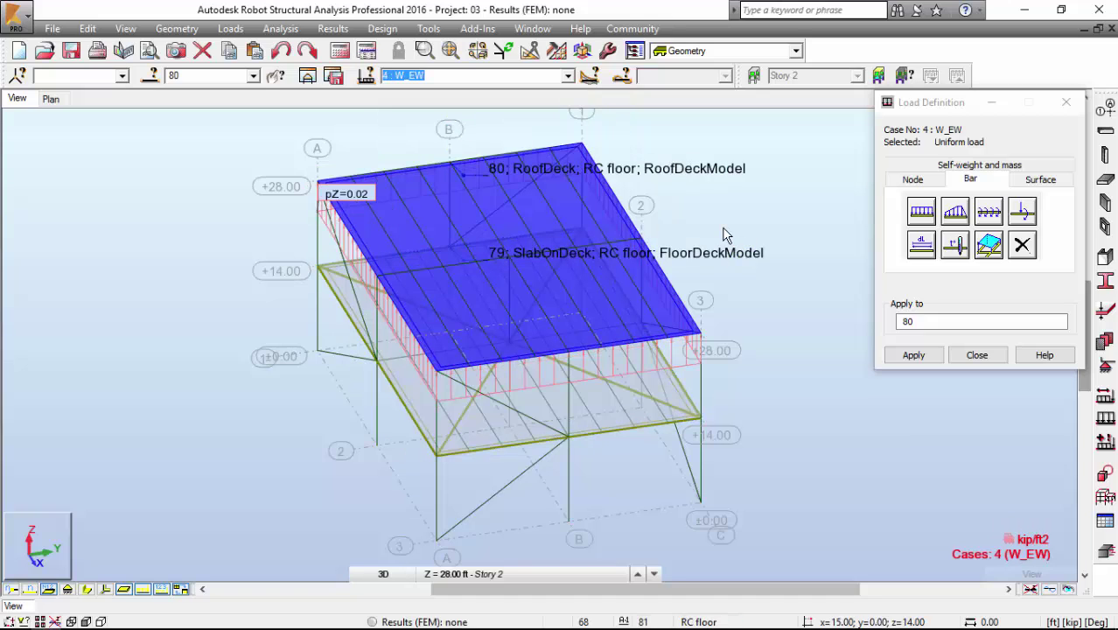
left_click(921, 211)
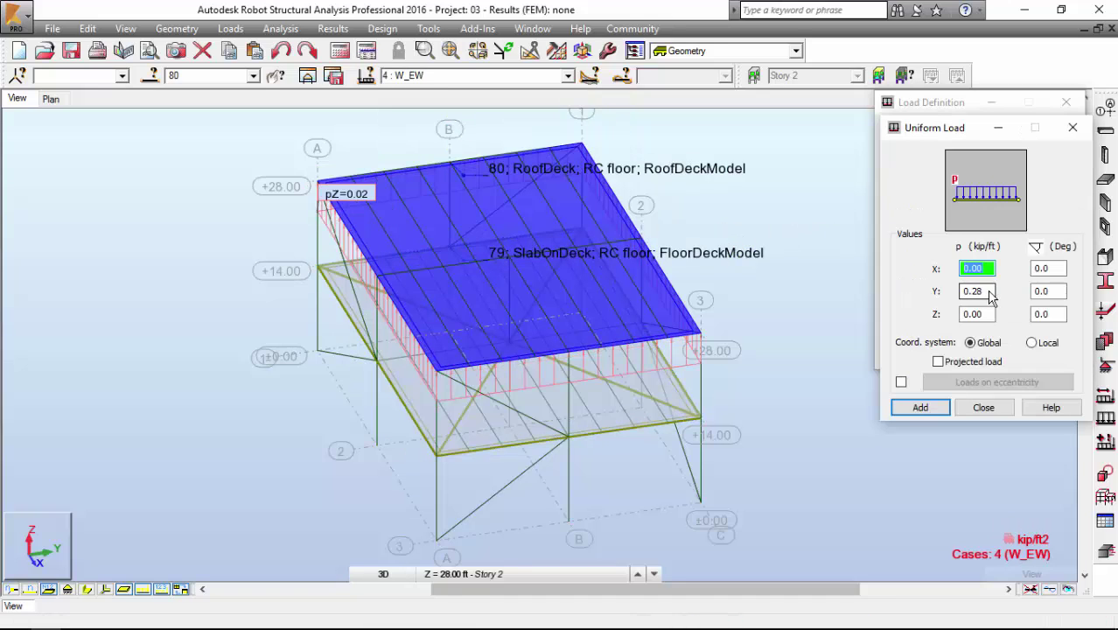
type("114")
key("Tab")
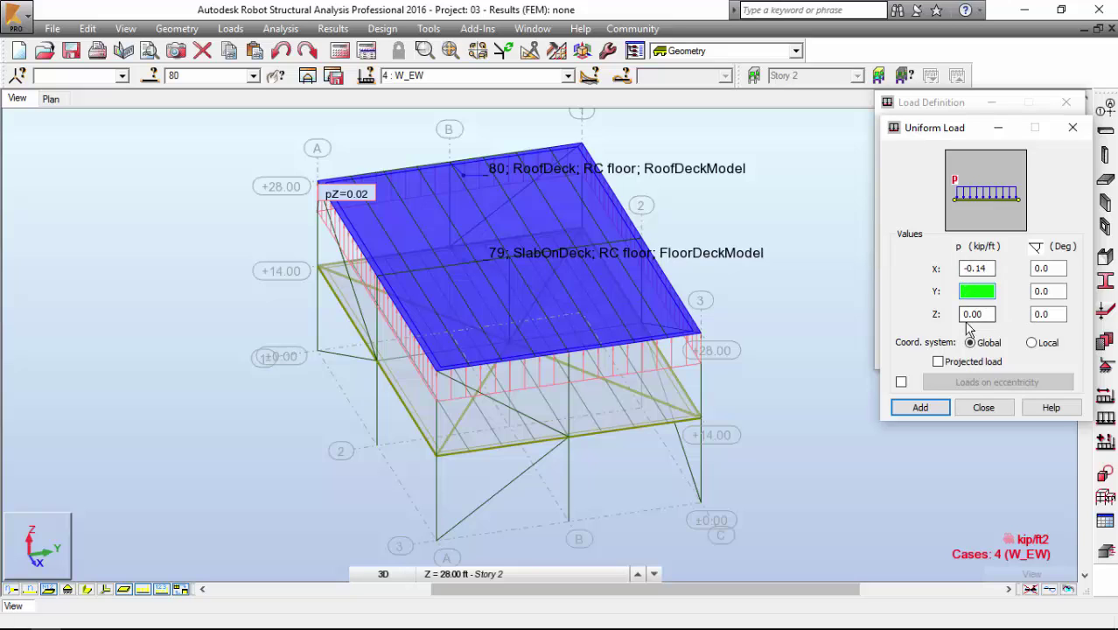
middle_click_drag(774, 249, 386, 291, "shift")
scroll(570, 211, "up", 3)
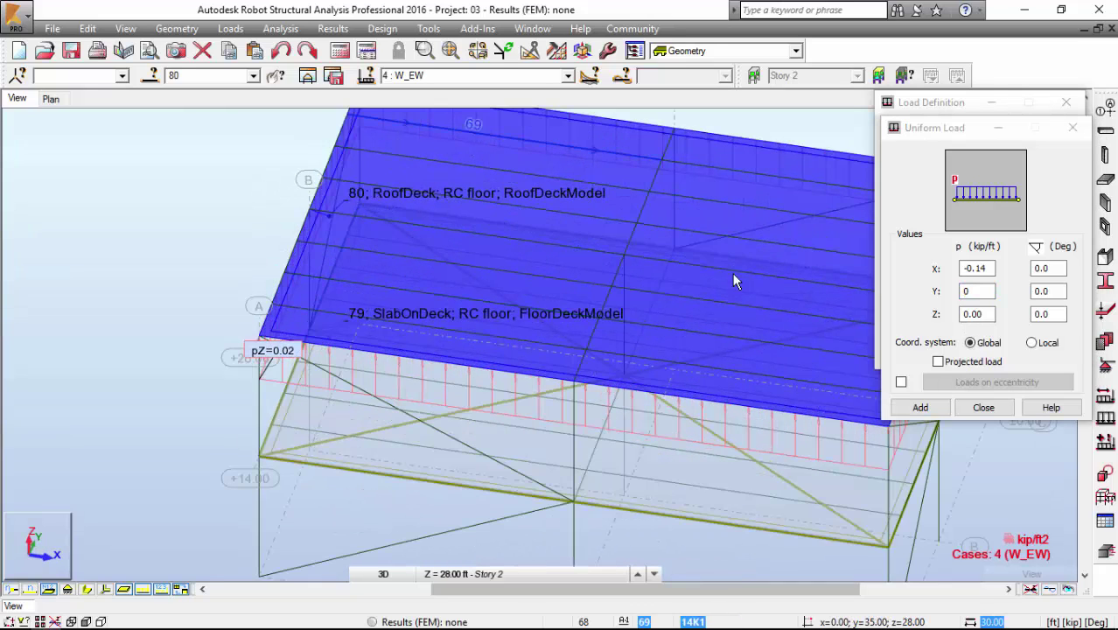
key("Escape")
left_click(281, 279)
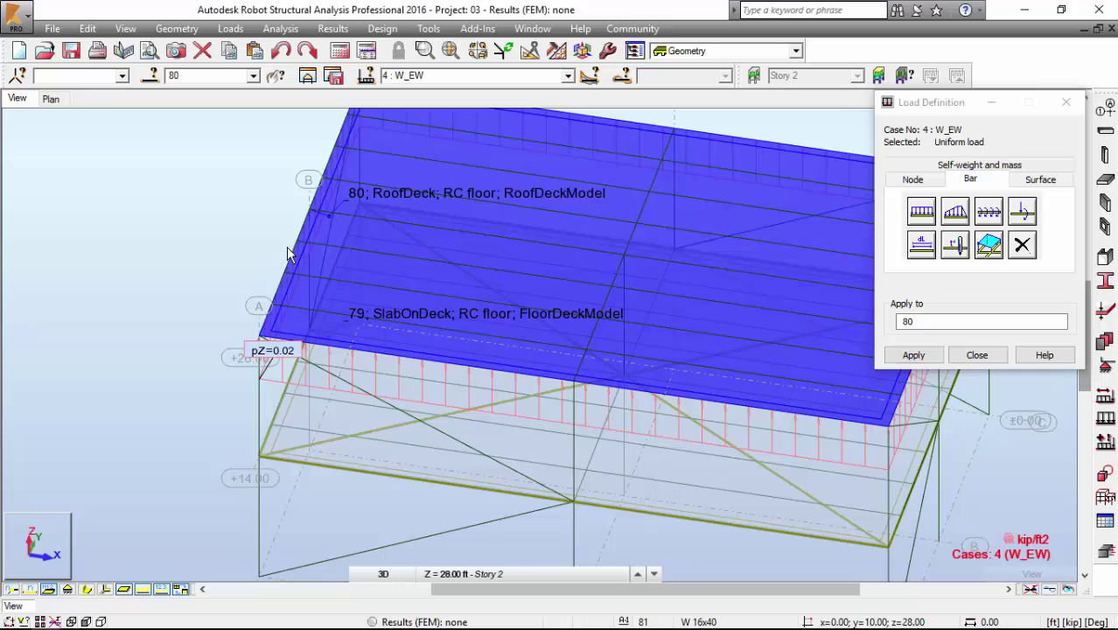
left_click(290, 262)
middle_click_drag(290, 262, 437, 229, "shift")
left_click(914, 219)
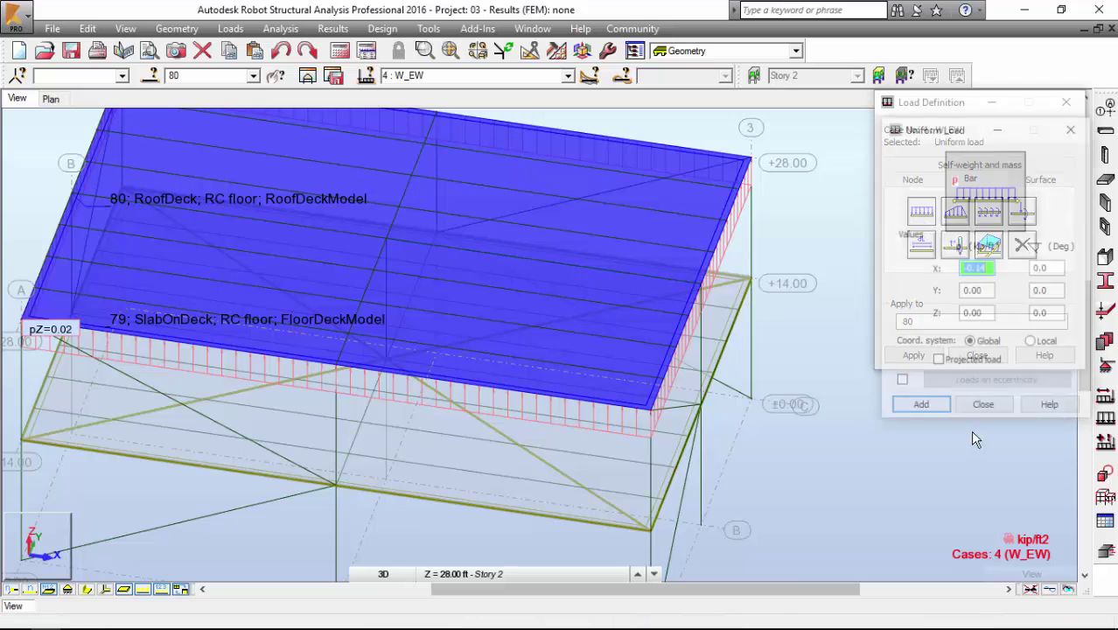
left_click(923, 402)
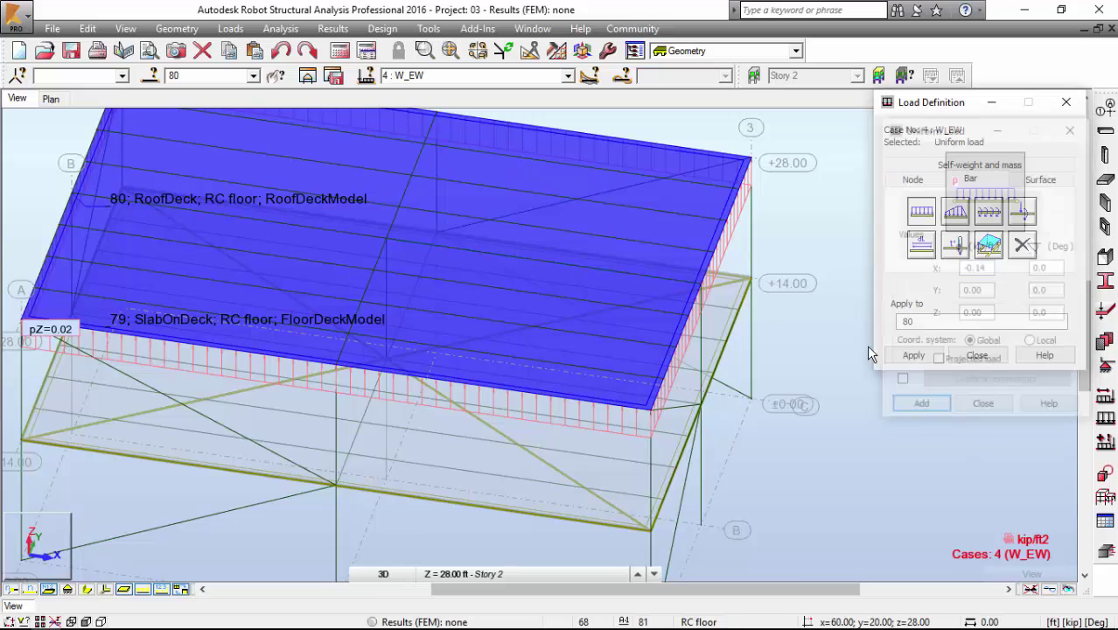
left_click(665, 375)
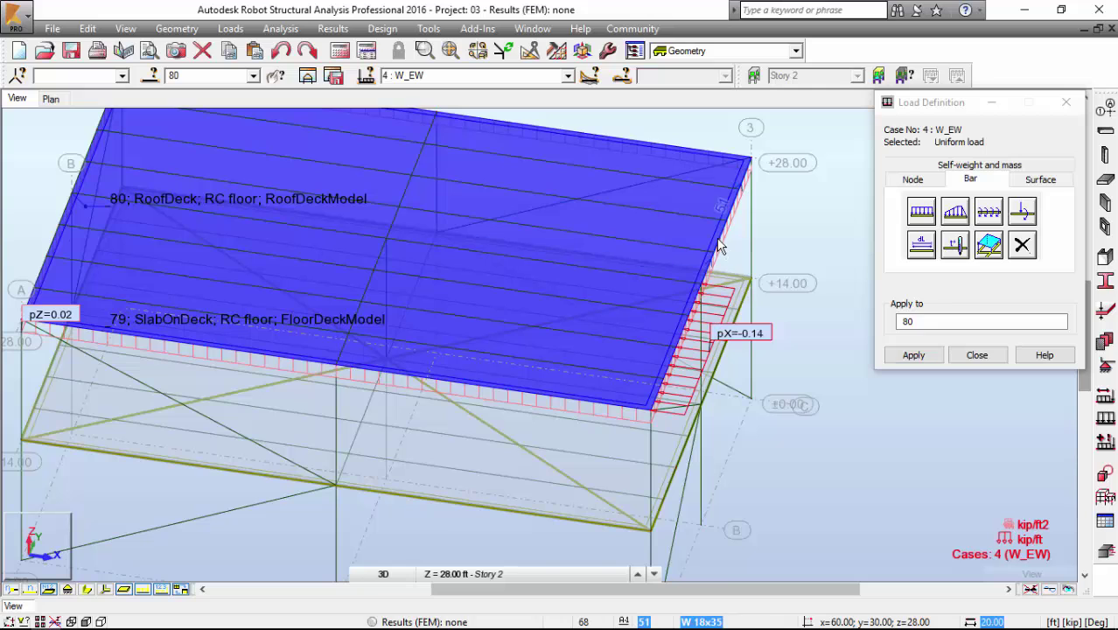
middle_click_drag(806, 231, 662, 285, "shift")
Step: In case W_EW, apply a uniform bar load of -0.28 kip/ft in global X to the two +14.00 floor edge beams along grid 3
left_click(921, 211)
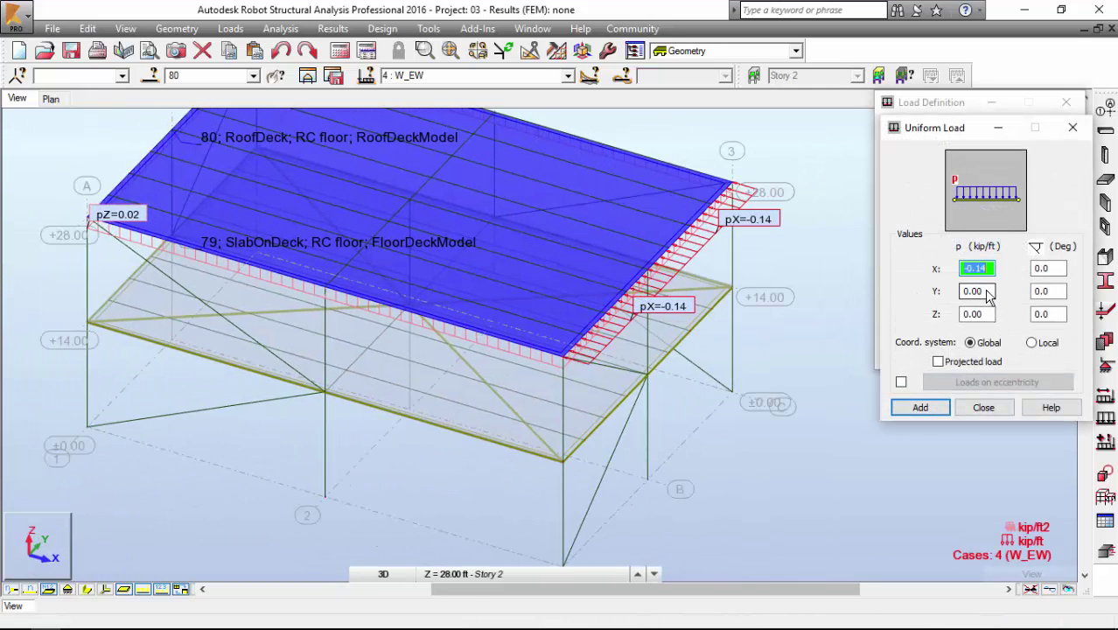
left_click(921, 407)
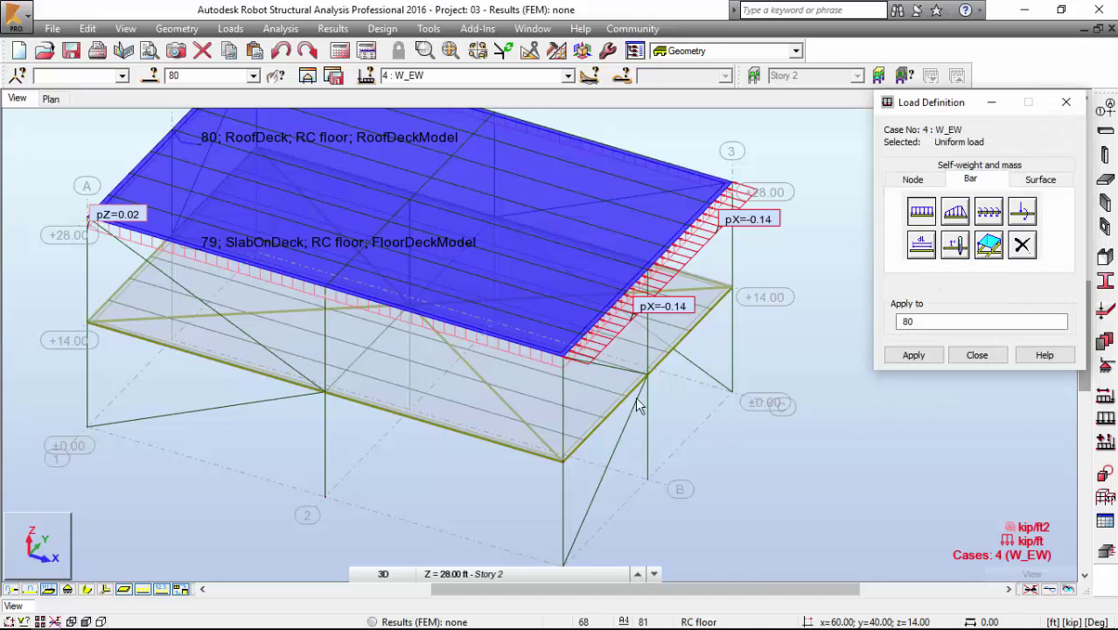
left_click(681, 353)
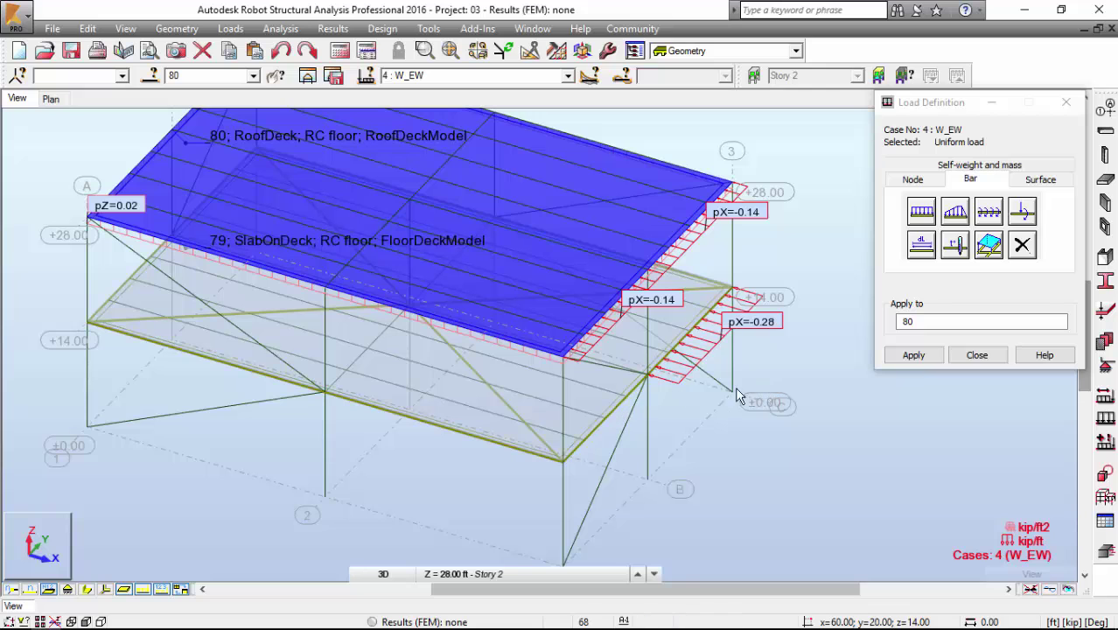
left_click(613, 414)
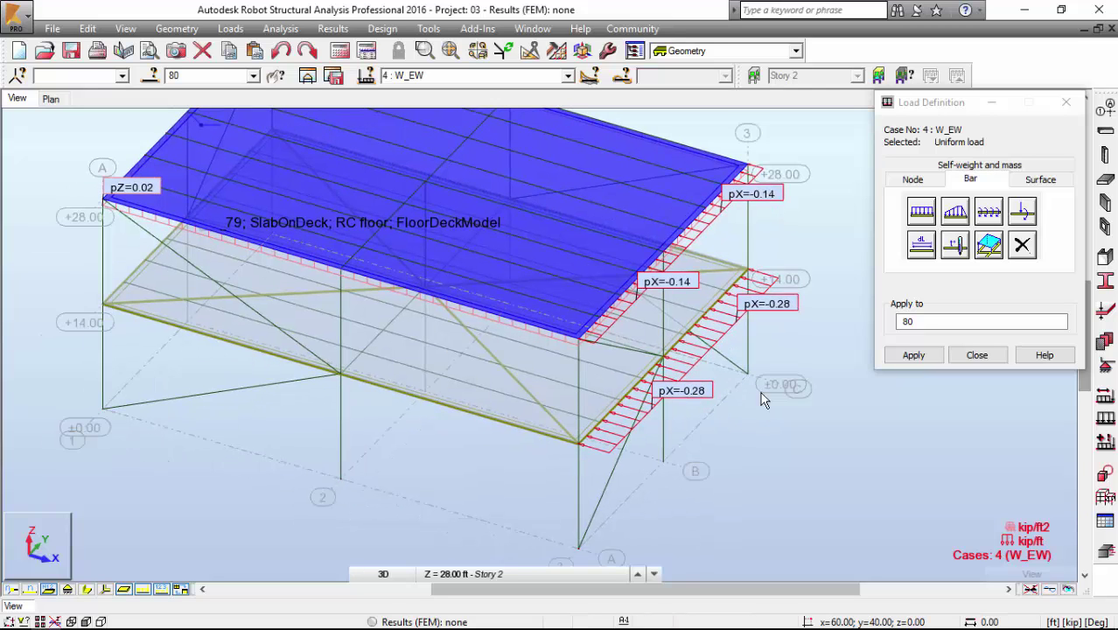
Step: Switch to the handout PDF in Adobe Acrobat Reader and review its load definition instructions through the W_NS bar loads on page 47
key("alt+Tab")
scroll(616, 364, "up", 3, "ctrl")
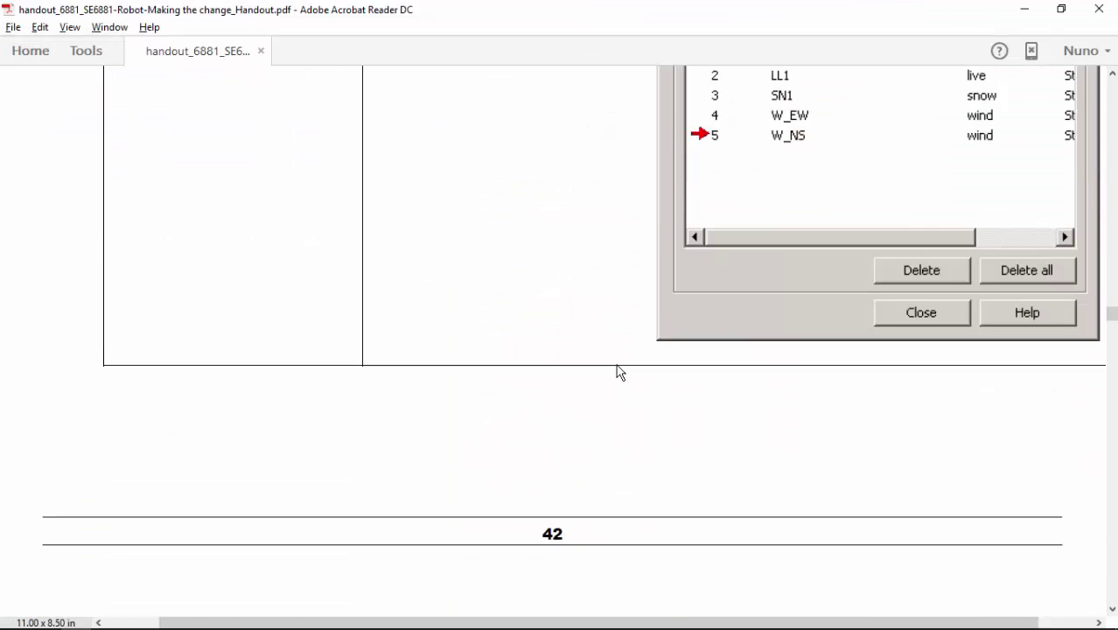
scroll(617, 365, "down", 3, "ctrl")
scroll(621, 363, "down", 5)
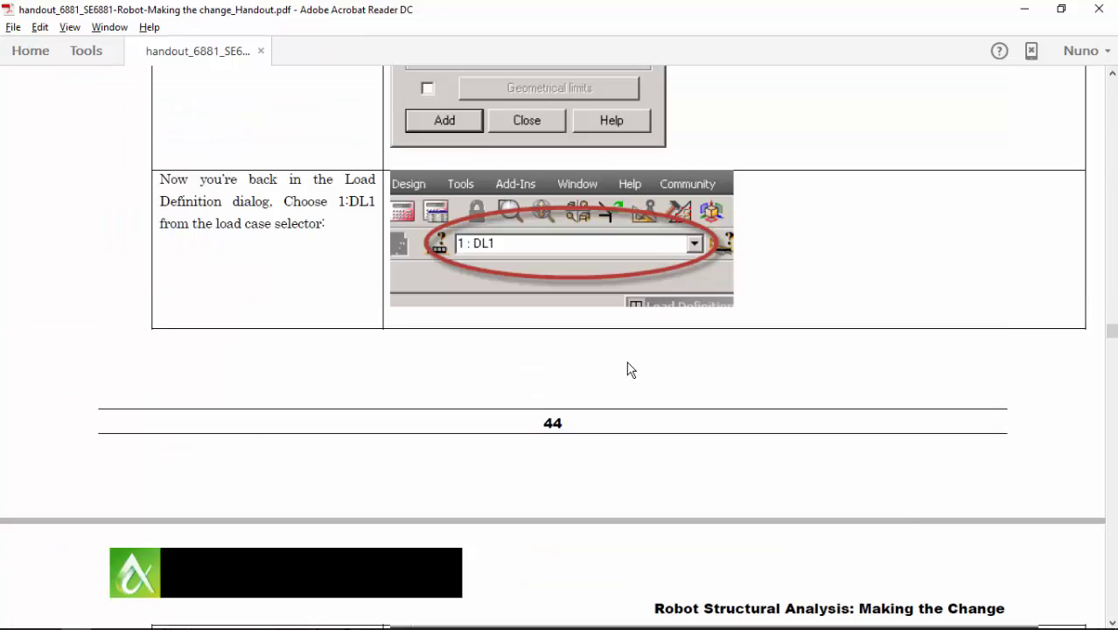
scroll(626, 369, "down", 5)
scroll(636, 366, "down", 15)
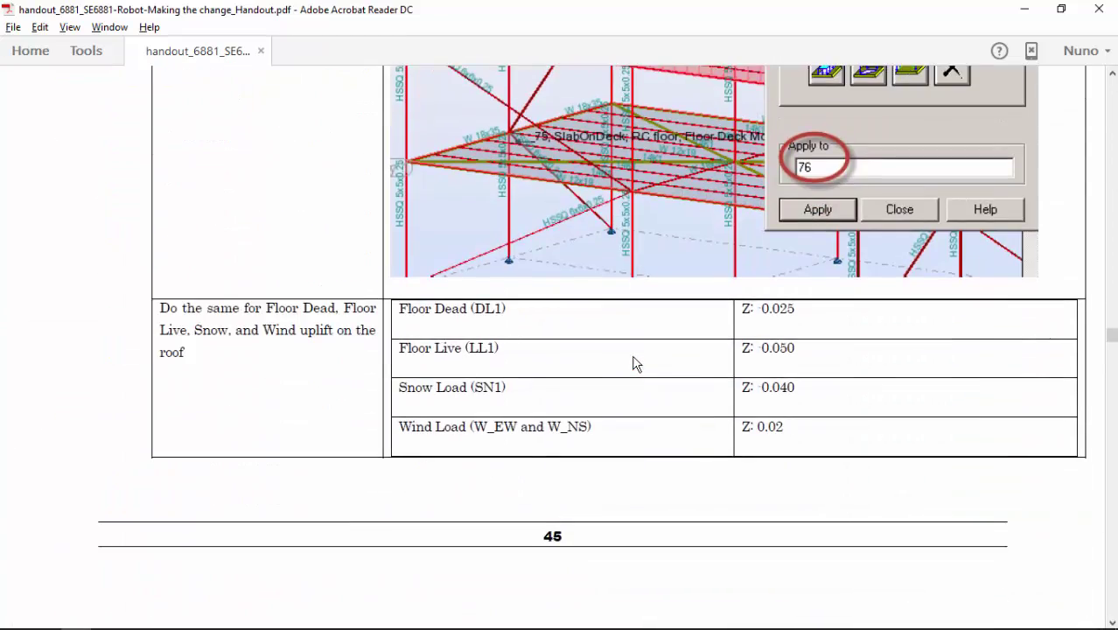
scroll(637, 365, "down", 5)
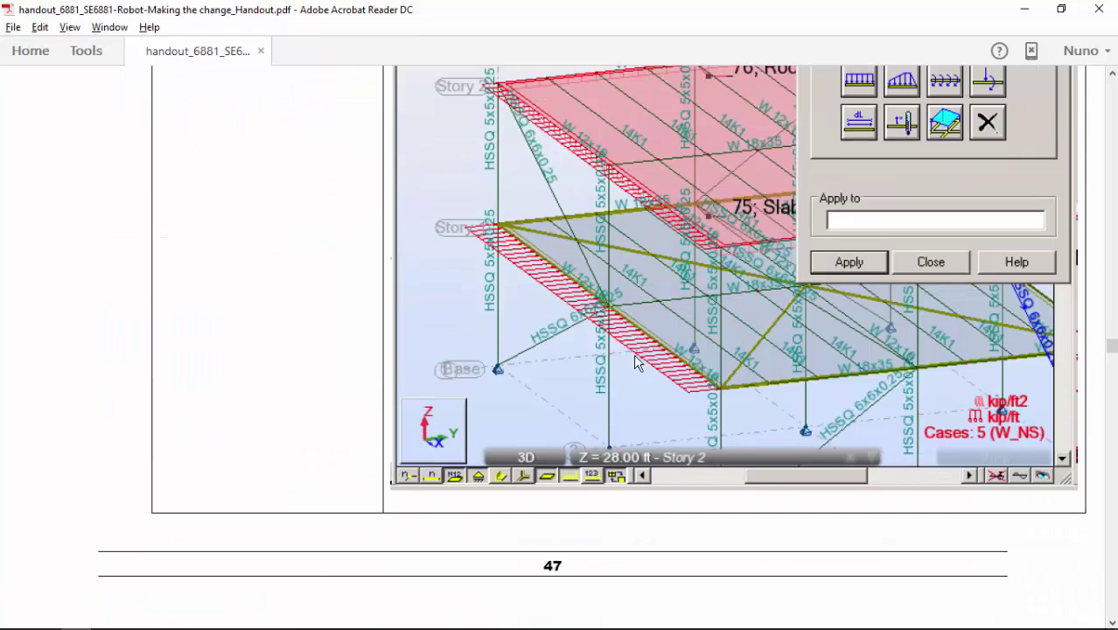